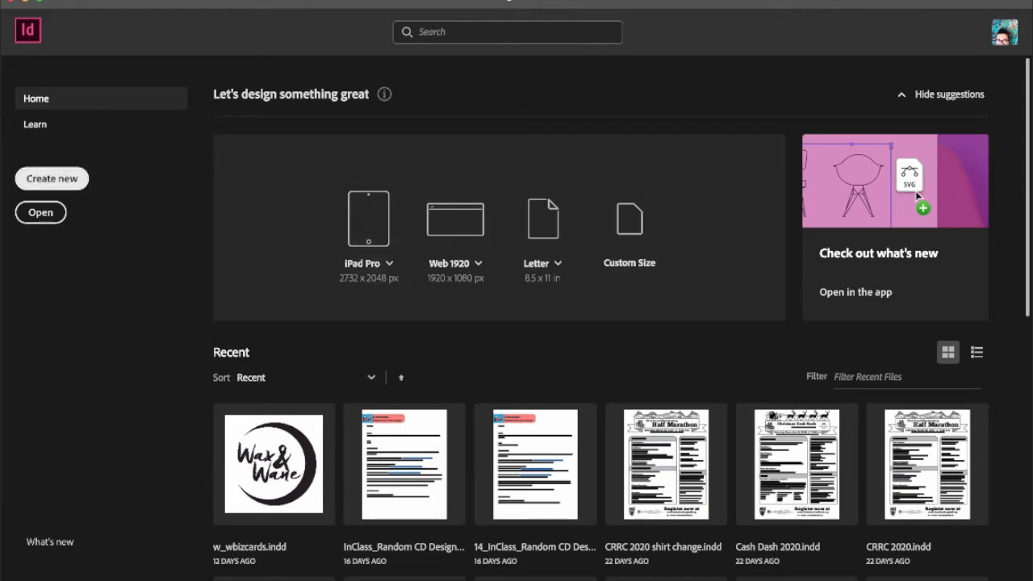
- Create a portrait Letter print document with 5 pages and facing pages, view the 2–3 spread, and close the document
key(super+n)
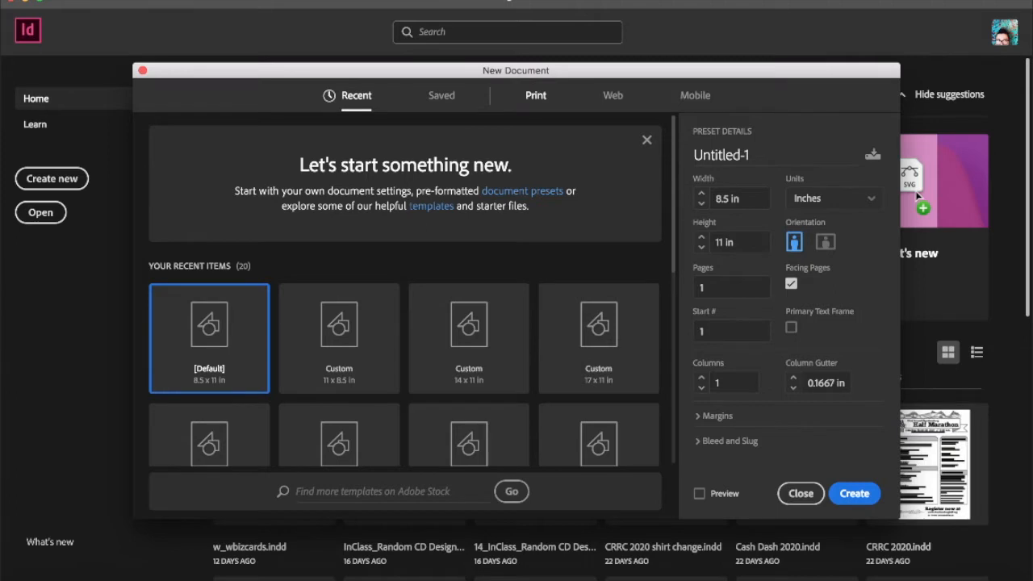
click(536, 95)
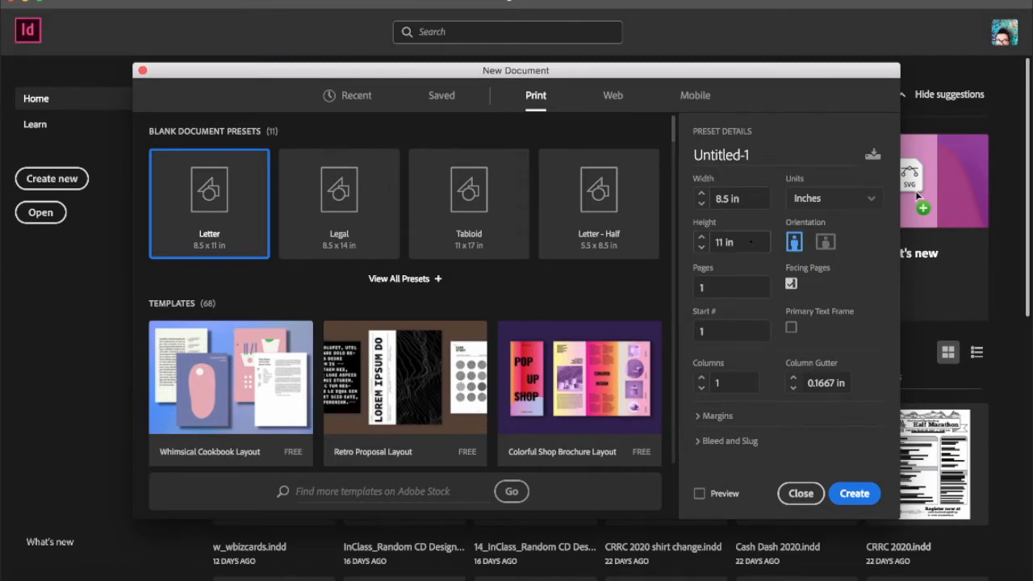
click(825, 241)
click(794, 242)
click(726, 286)
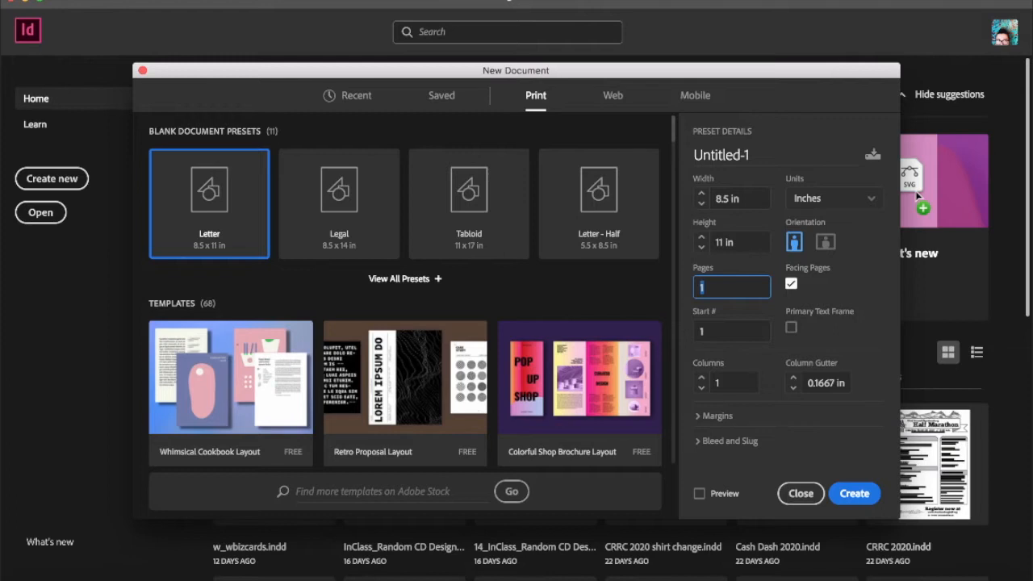
text(5)
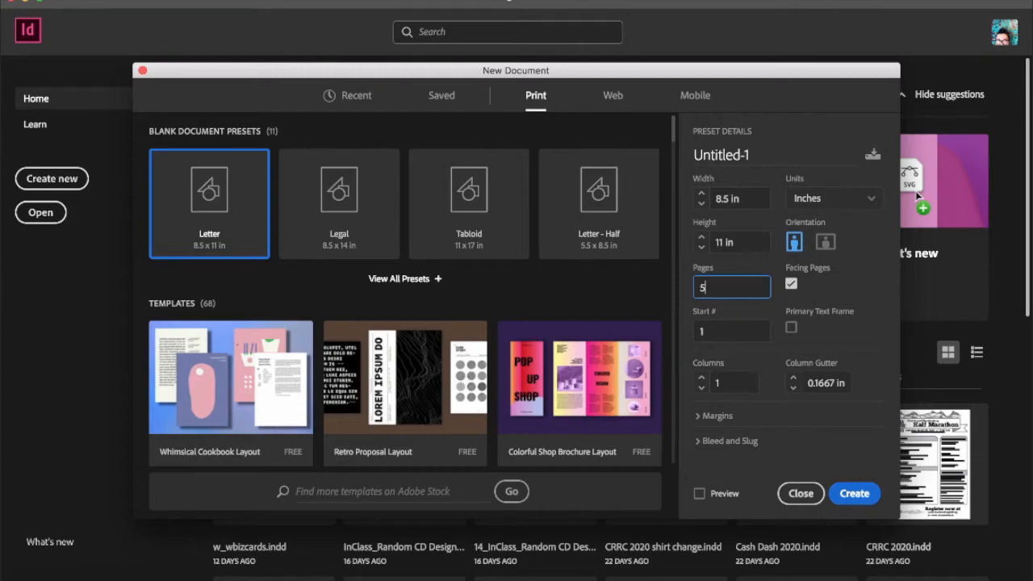
key(Escape)
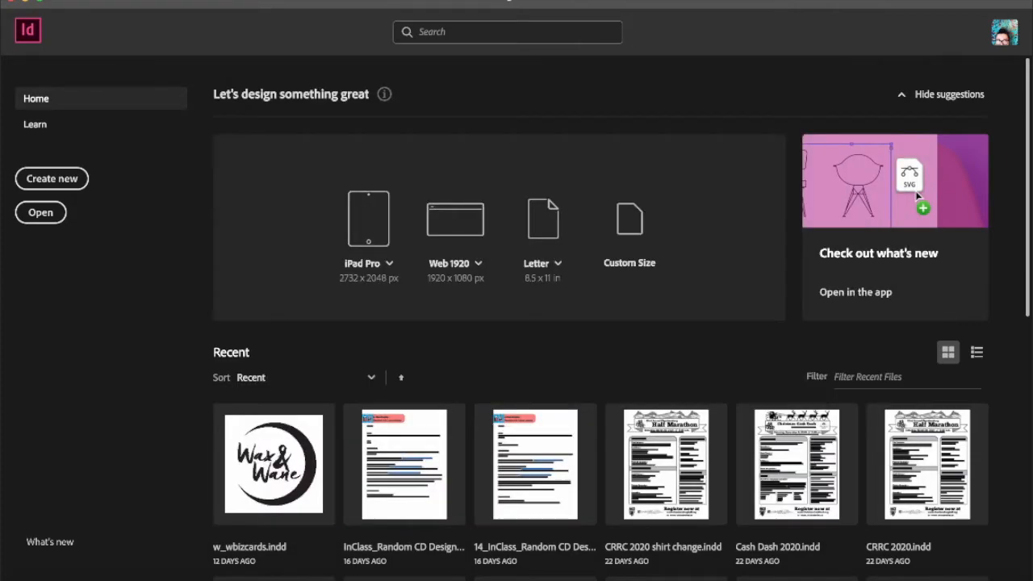
key(shift+Page_Down)
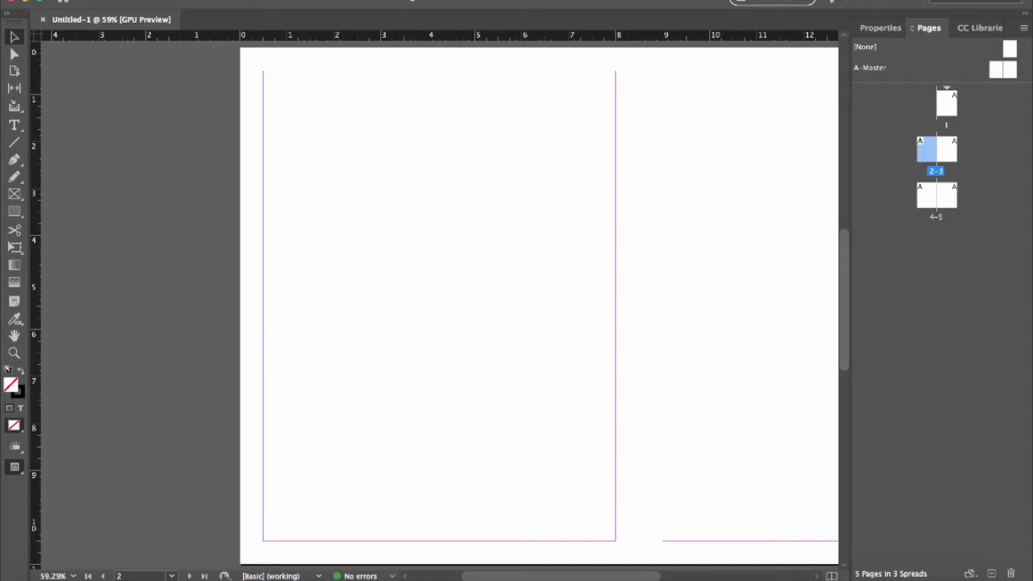
key(super+w)
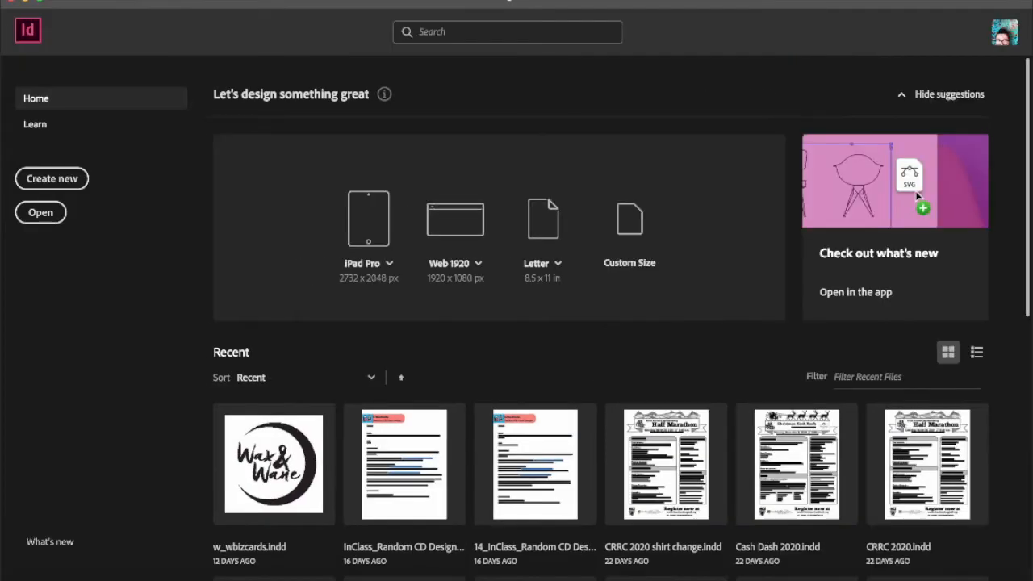
- Create a 5-page 8.5 x 11 in document with facing pages turned off, and close it after viewing its pages
key(super+n)
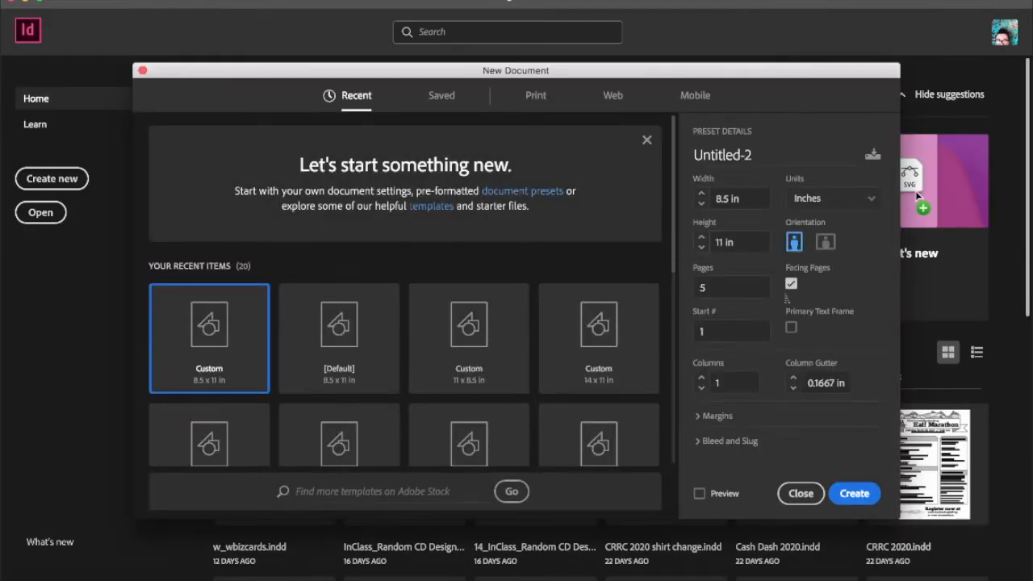
click(791, 283)
key(Return)
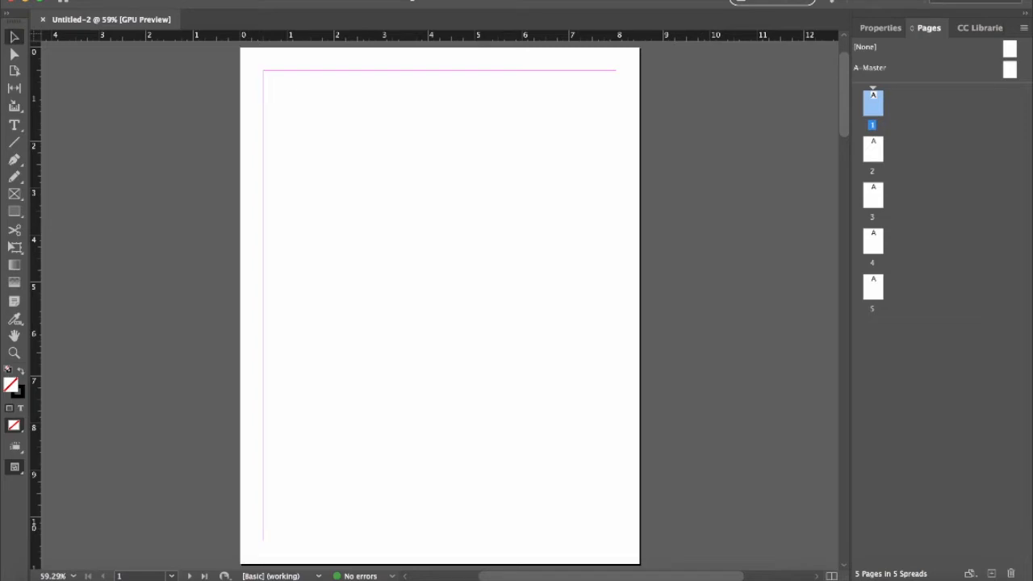
key(super+w)
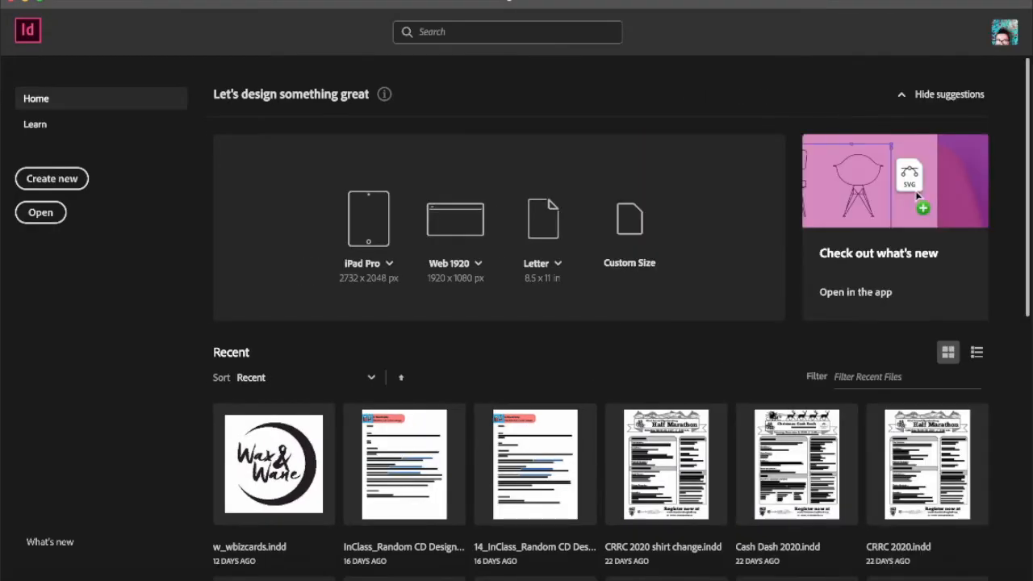
- Start a new 8.5 x 11 in document with facing pages enabled and the page count set to 1
key(super+n)
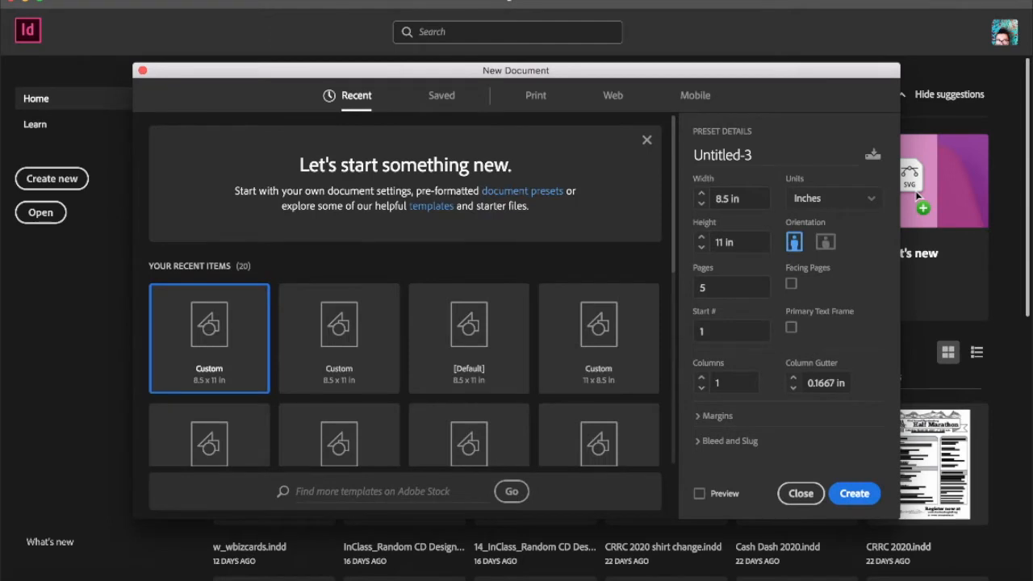
click(791, 284)
drag(715, 289, 671, 296)
text(1)
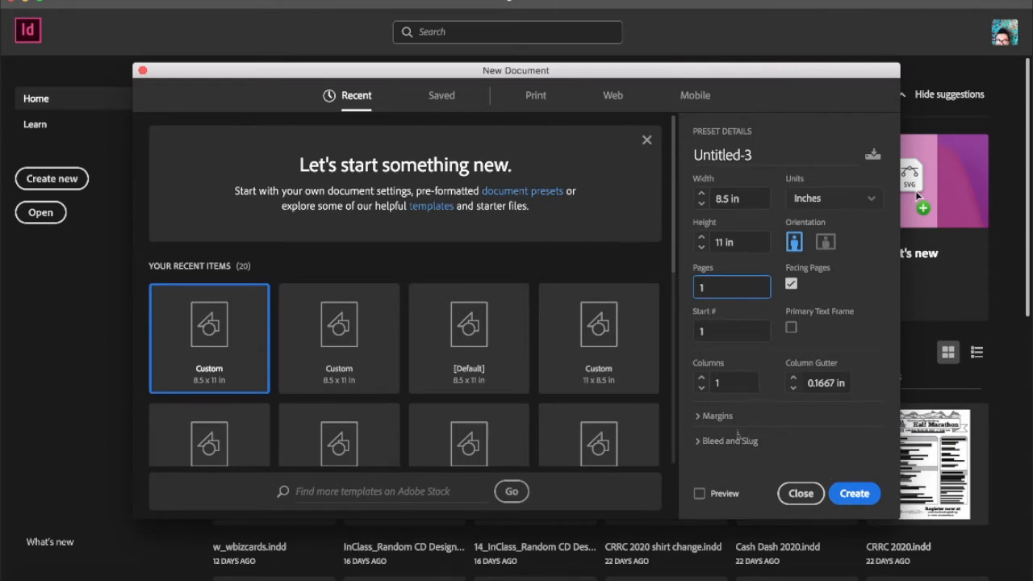
- Expand the margin and the bleed and slug settings, and create the document without changing their values
click(716, 416)
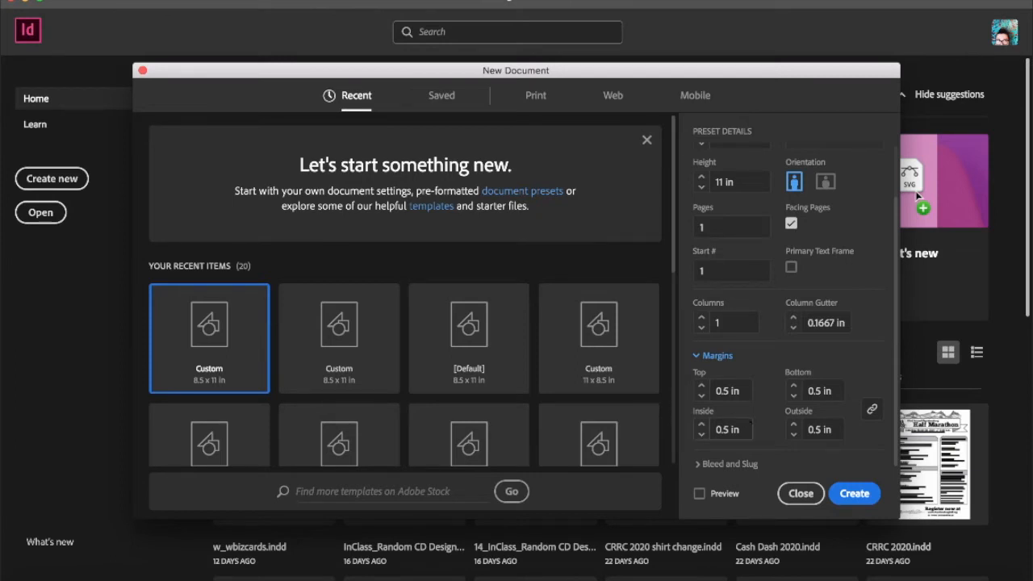
click(731, 464)
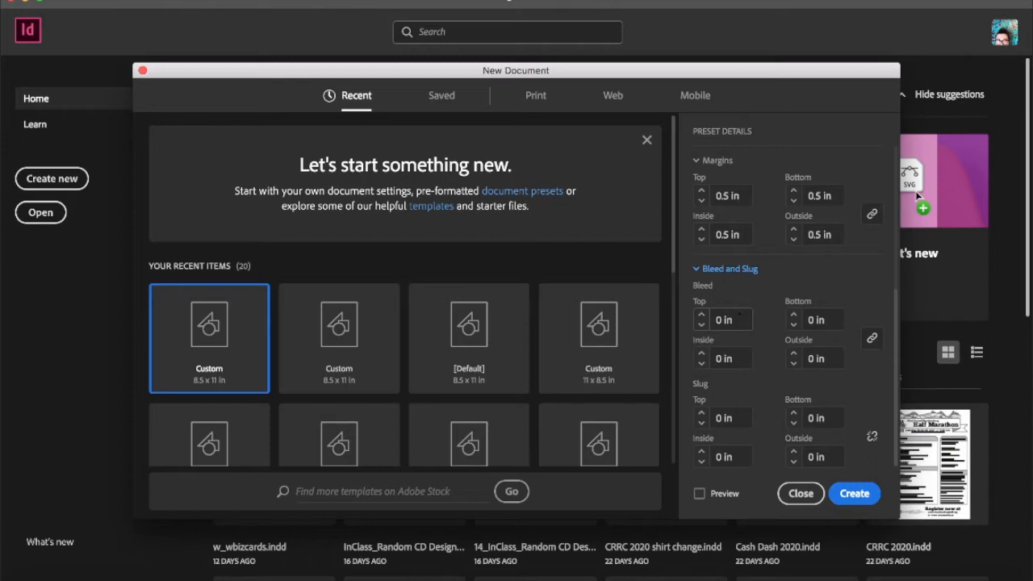
double_click(740, 318)
click(774, 368)
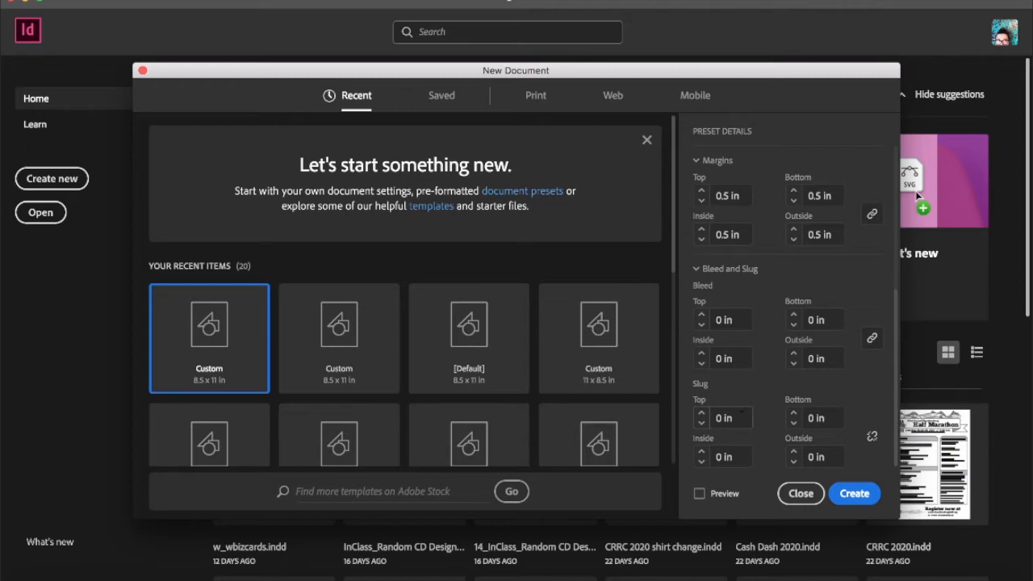
click(854, 495)
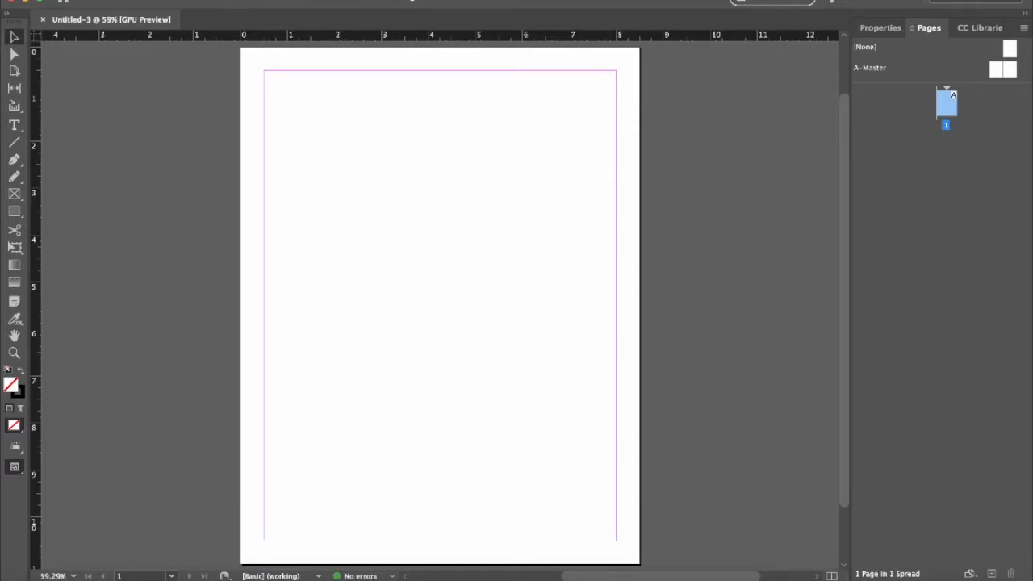
- Create another one-page 8.5 x 11 in document with all four linked margins set to 0 in
key(super+n)
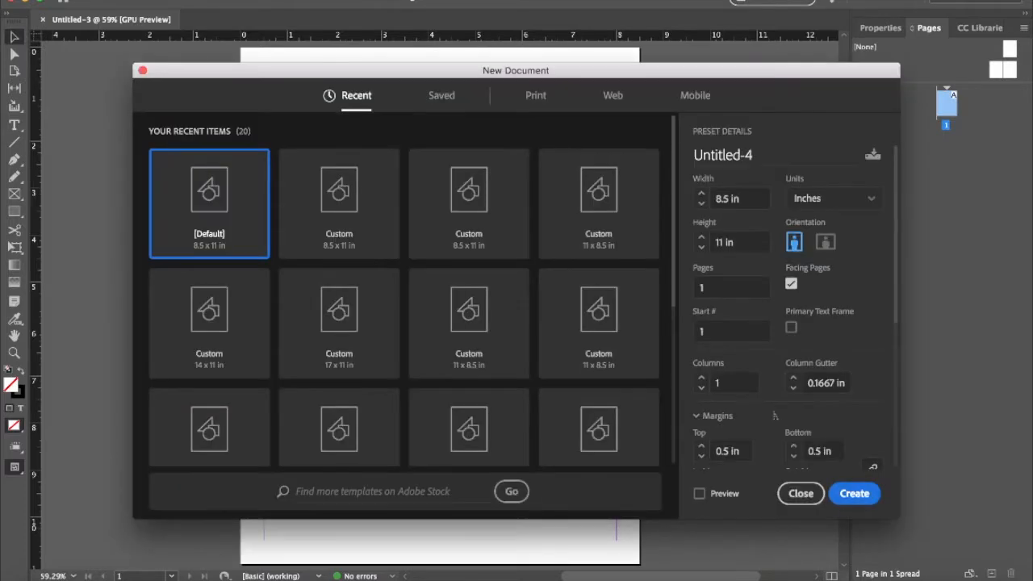
drag(740, 449, 714, 450)
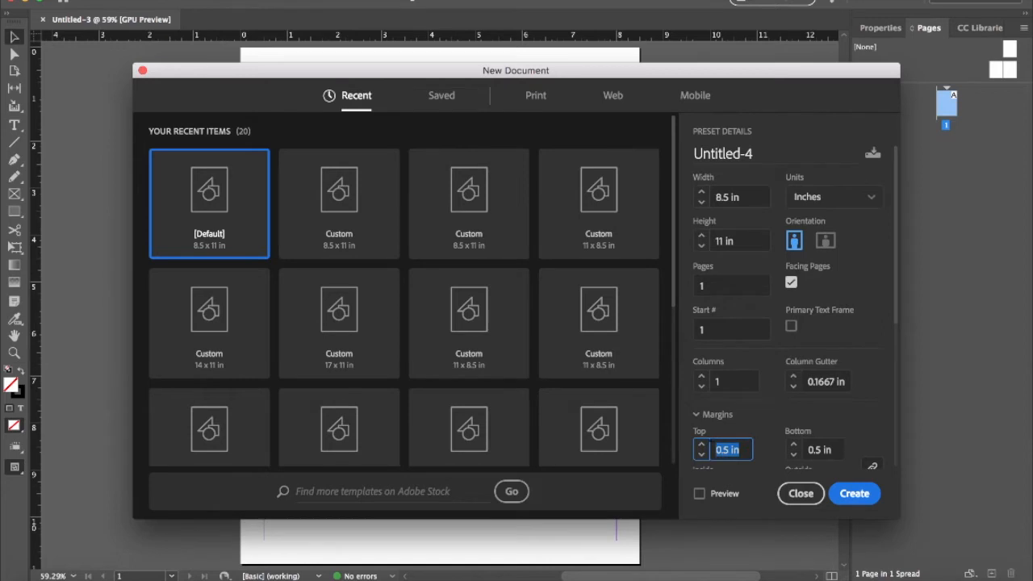
text(0)
scroll(781, 428, down, 4)
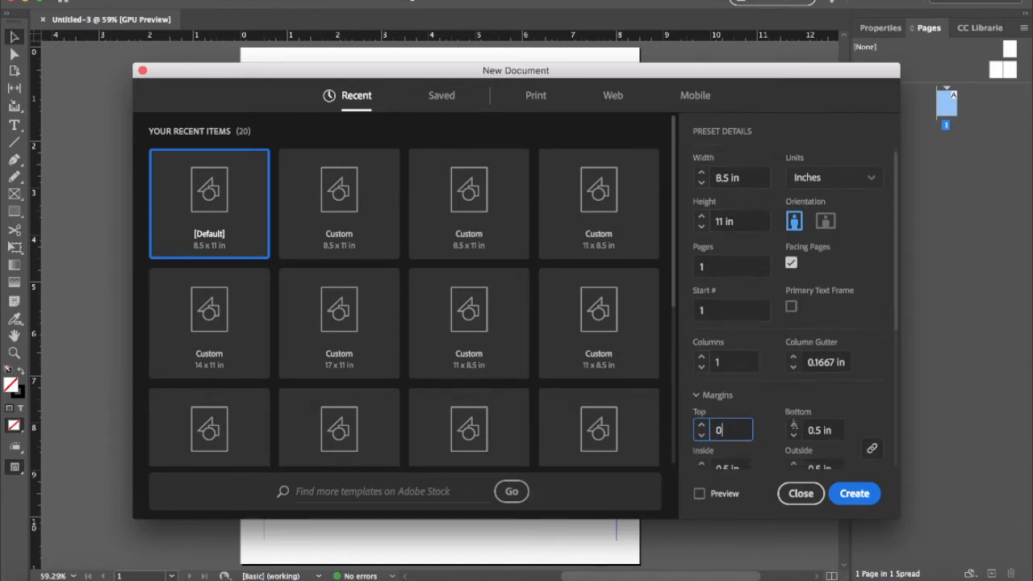
click(872, 394)
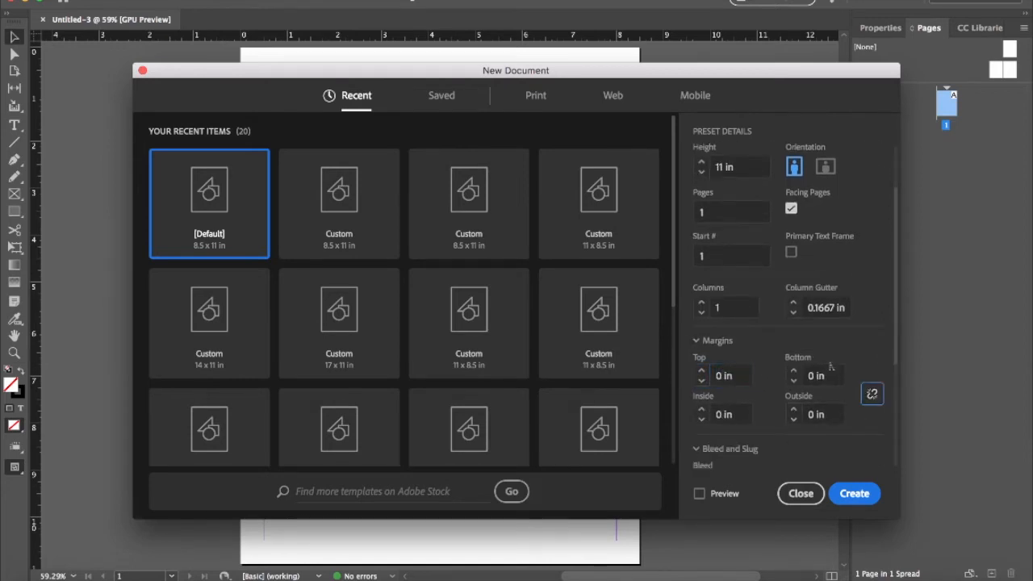
key(Return)
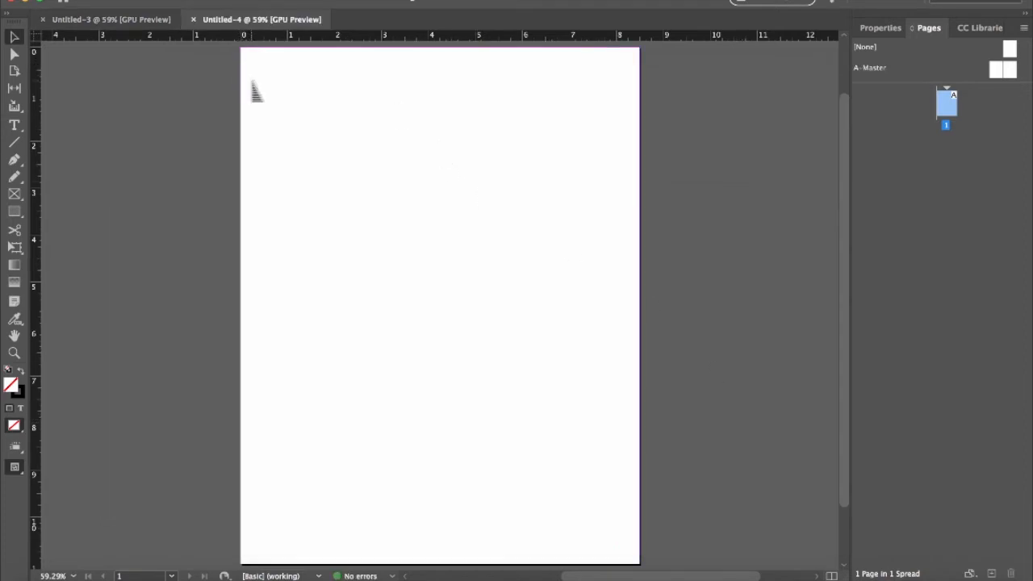
- Compare the margin guides of Untitled-3 with those of the zero-margin document, and close the zero-margin document
click(111, 19)
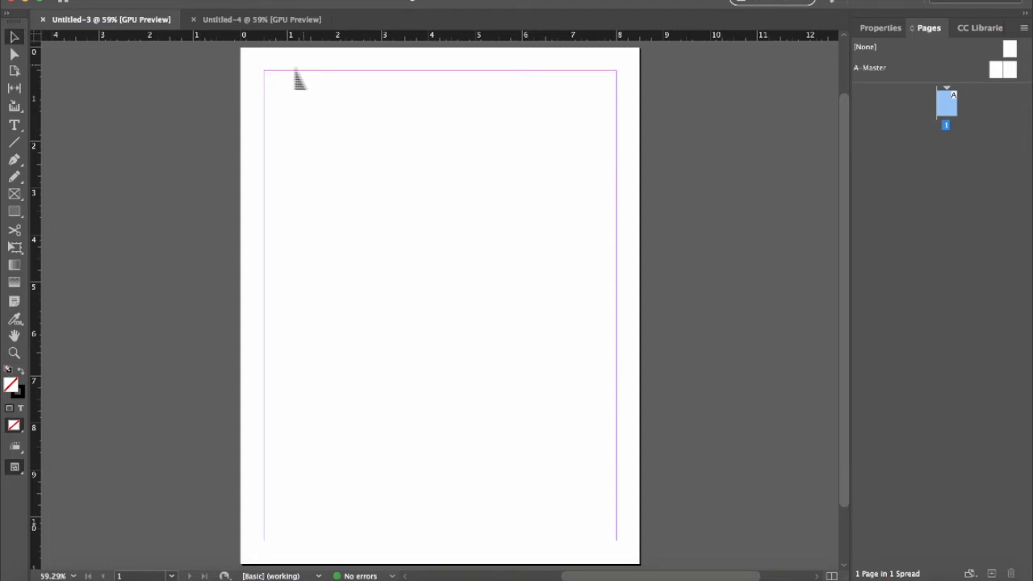
click(261, 19)
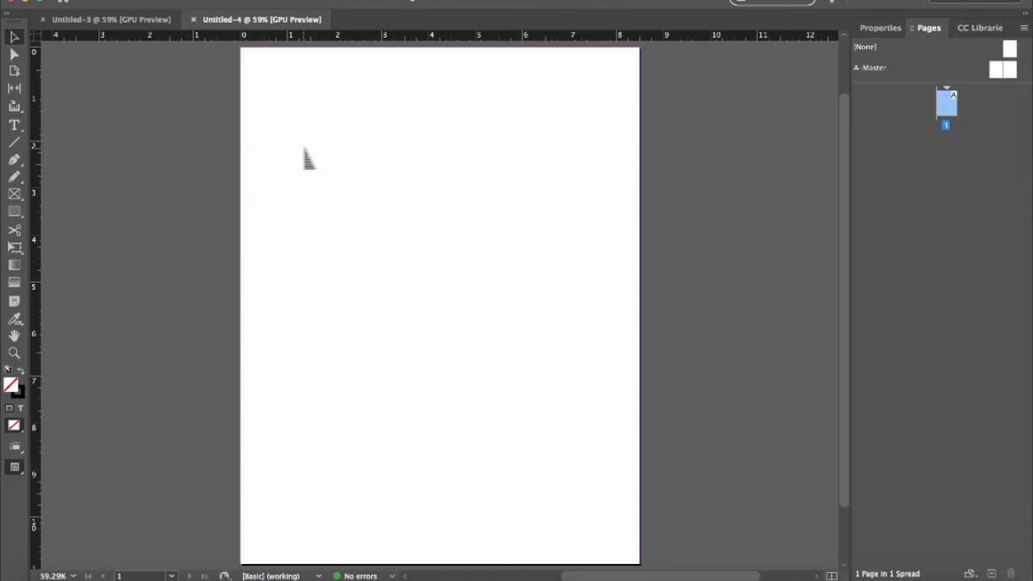
key(super+w)
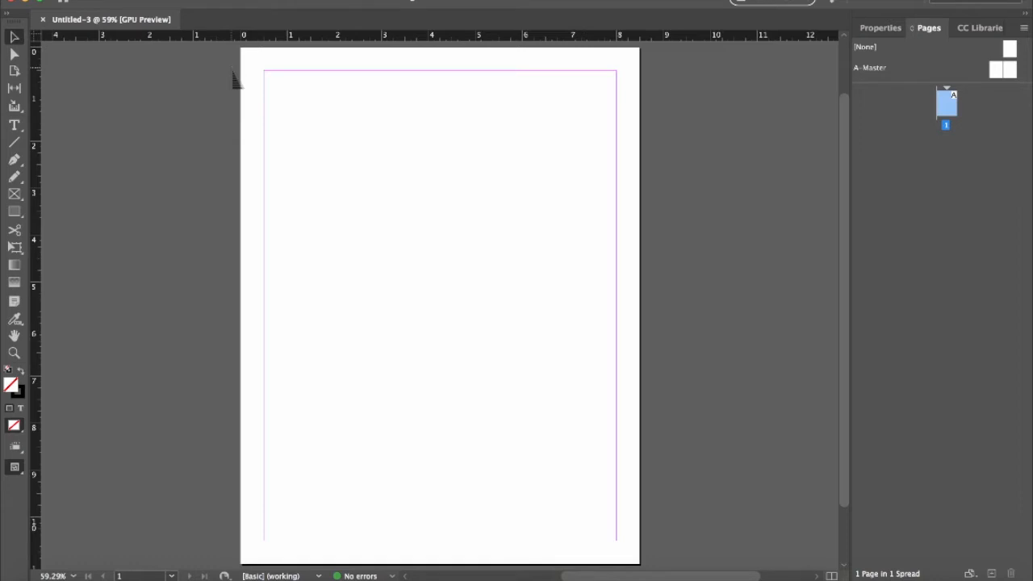
- Create a new one-page document with a linked bleed of 0.25 in on all four sides
key(super+n)
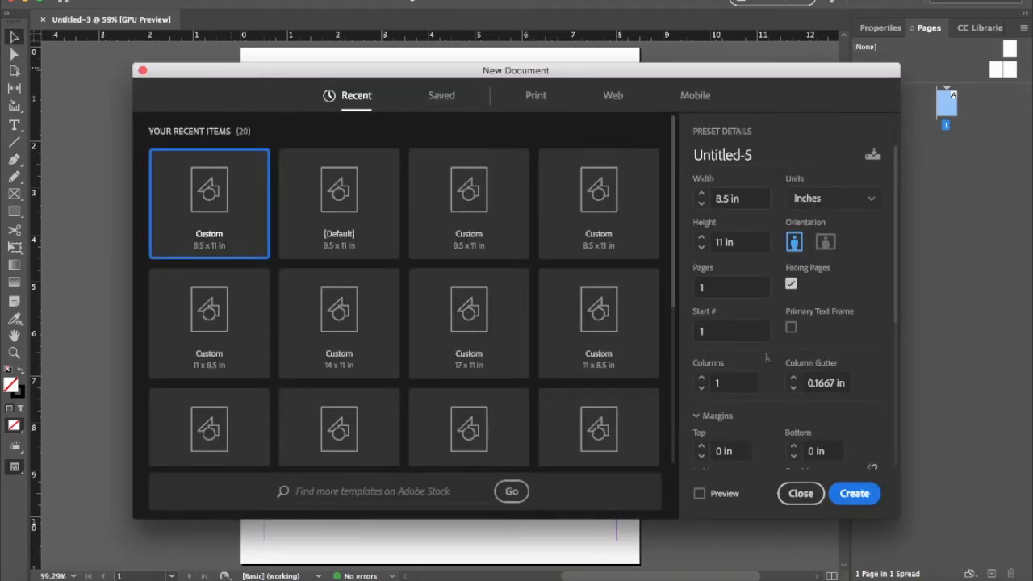
scroll(766, 358, down, 10)
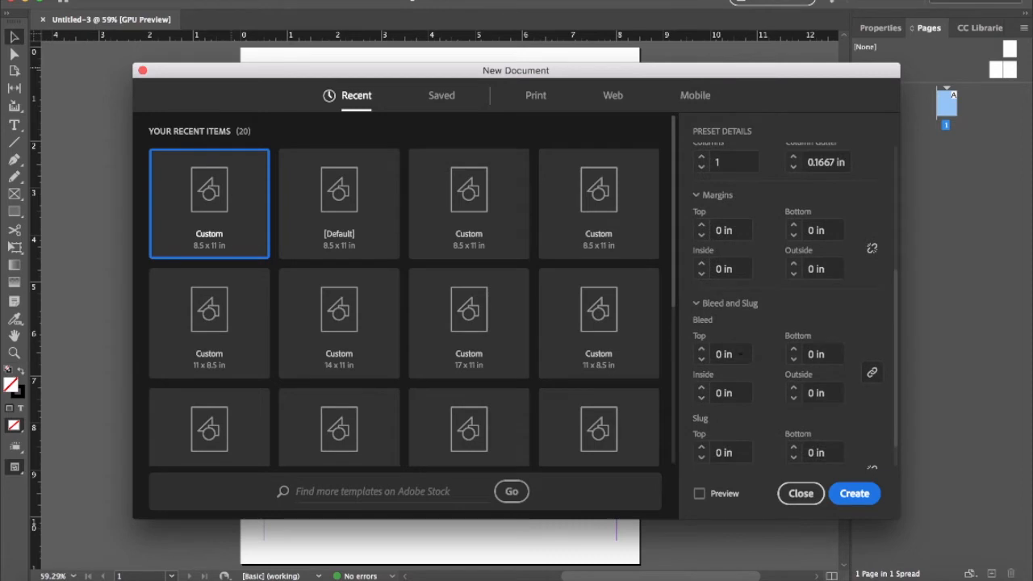
scroll(739, 354, down, 2)
click(712, 320)
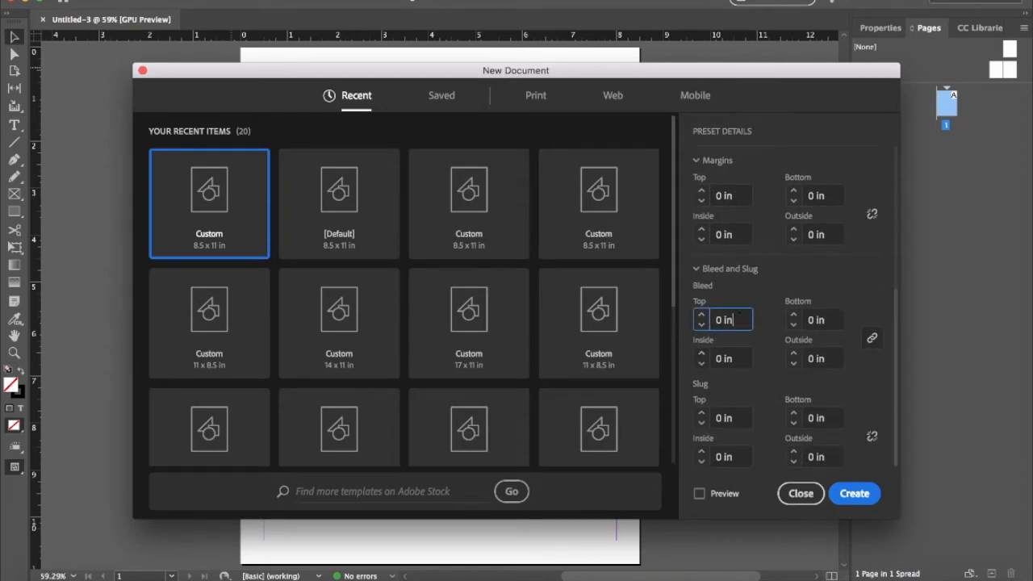
text(.25)
click(872, 337)
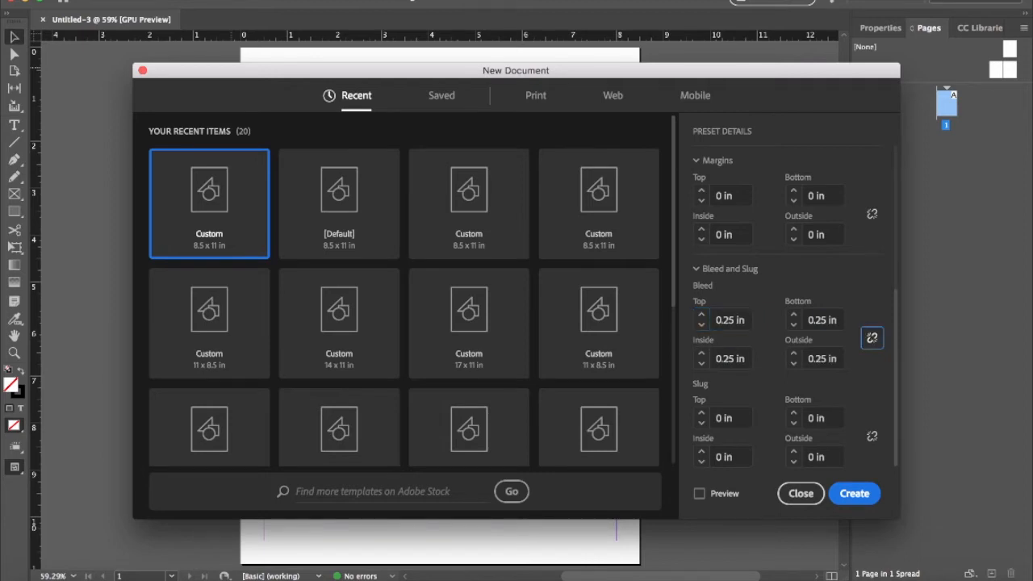
key(Return)
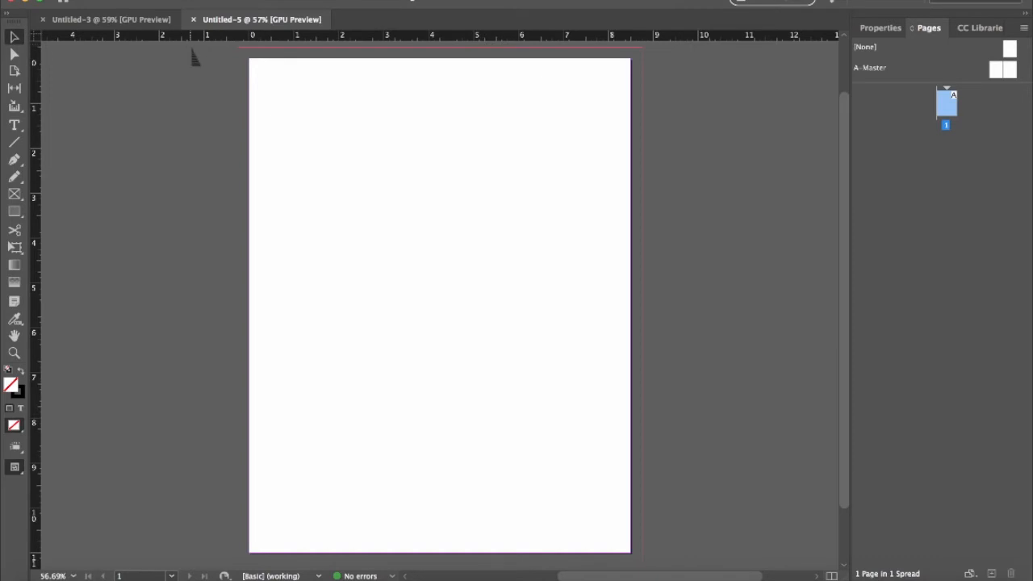
- Close the zero-margin bleed document and create a new one with 0.5 in margins, keeping the bleed setting
key(super+w)
key(super+n)
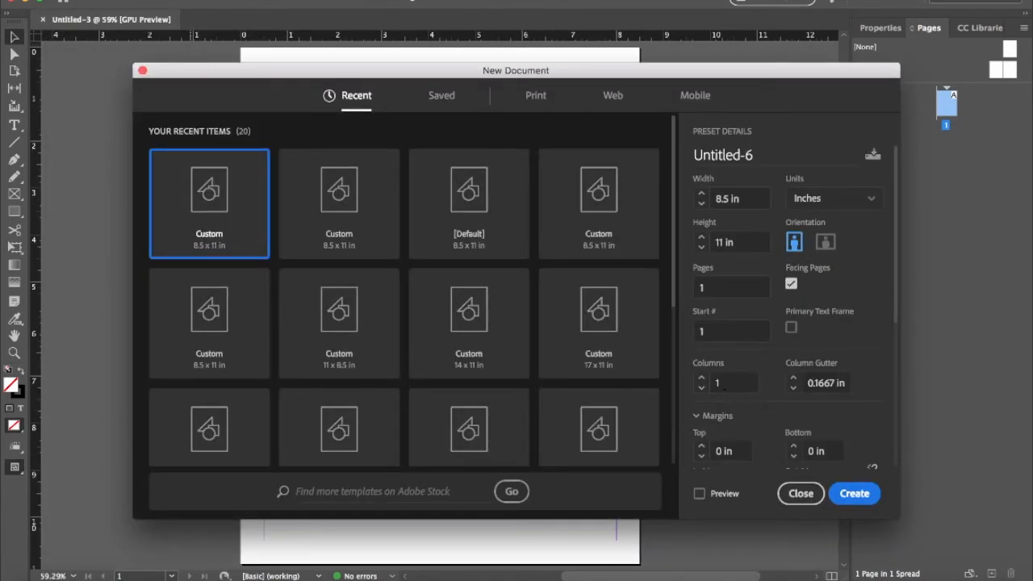
scroll(732, 406, down, 1)
click(729, 444)
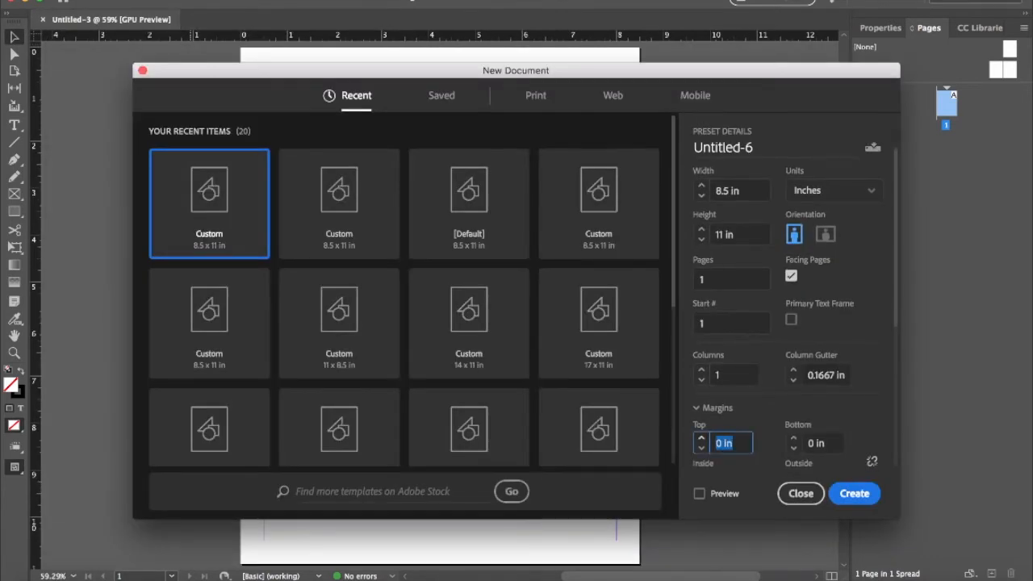
text(.5)
key(Return)
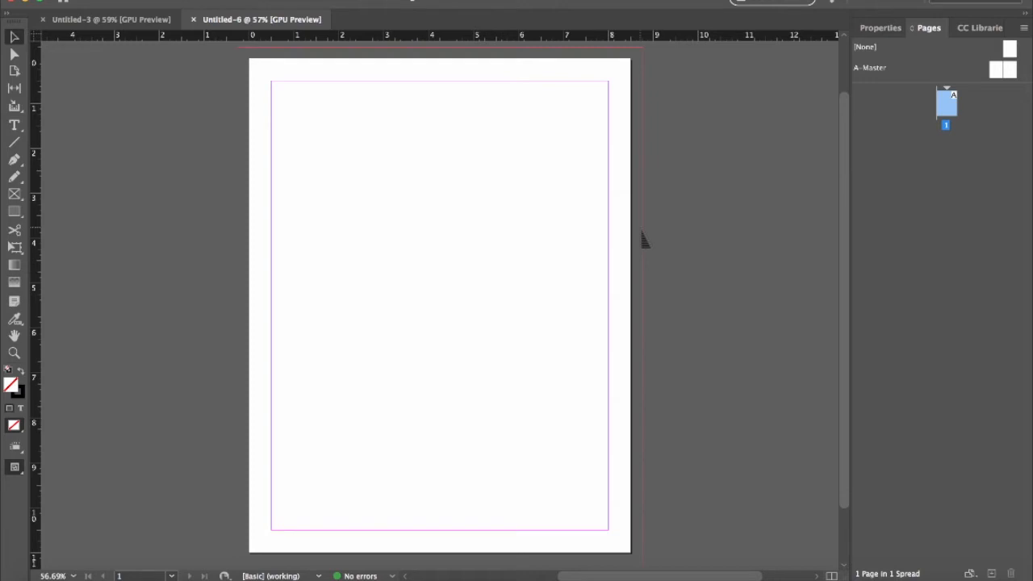
- Draw a rectangle over the lower part of the page, from about 4.2 in down to the bottom bleed guide and between both side bleed guides
key(t)
key(f)
key(m)
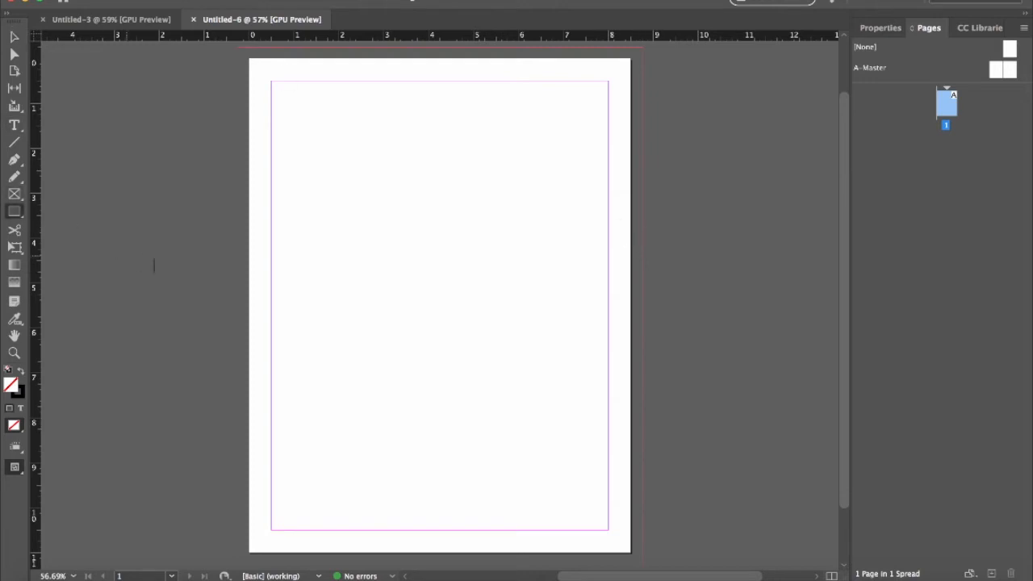
drag(240, 248, 641, 564)
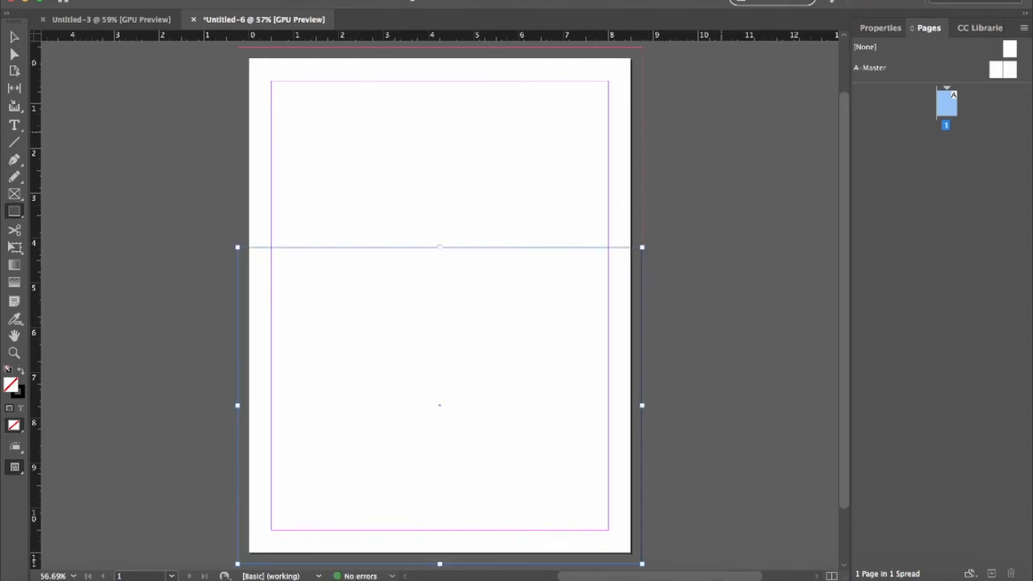
- Switch the workspace to Essentials Classic
click(367, 1)
mouse_move(389, 7)
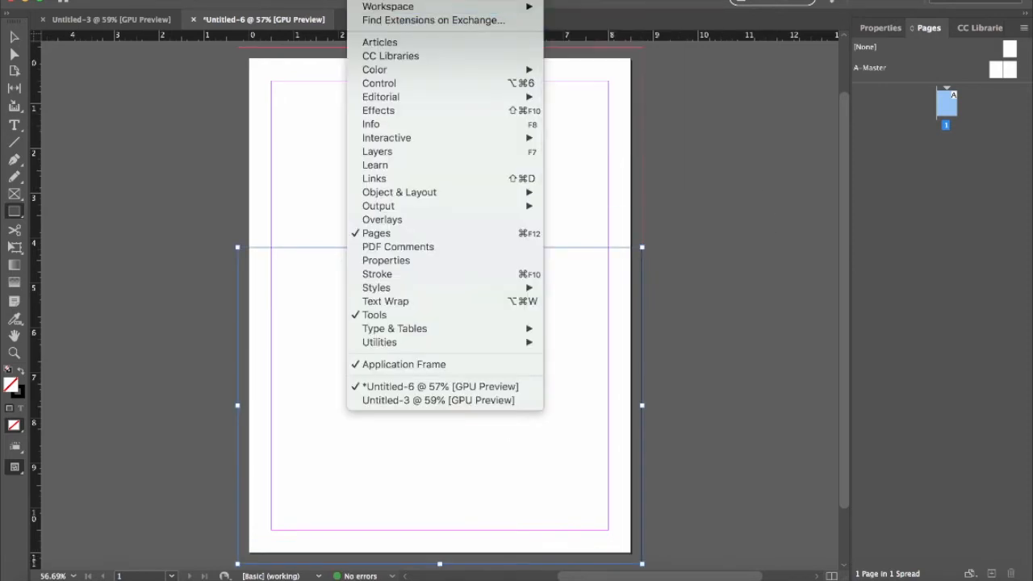
click(603, 61)
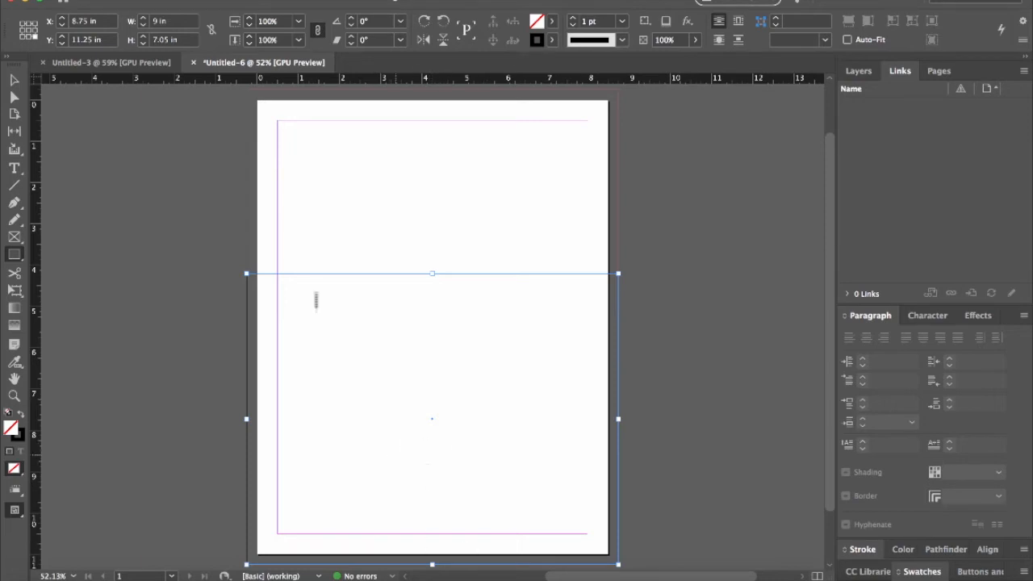
click(373, 1)
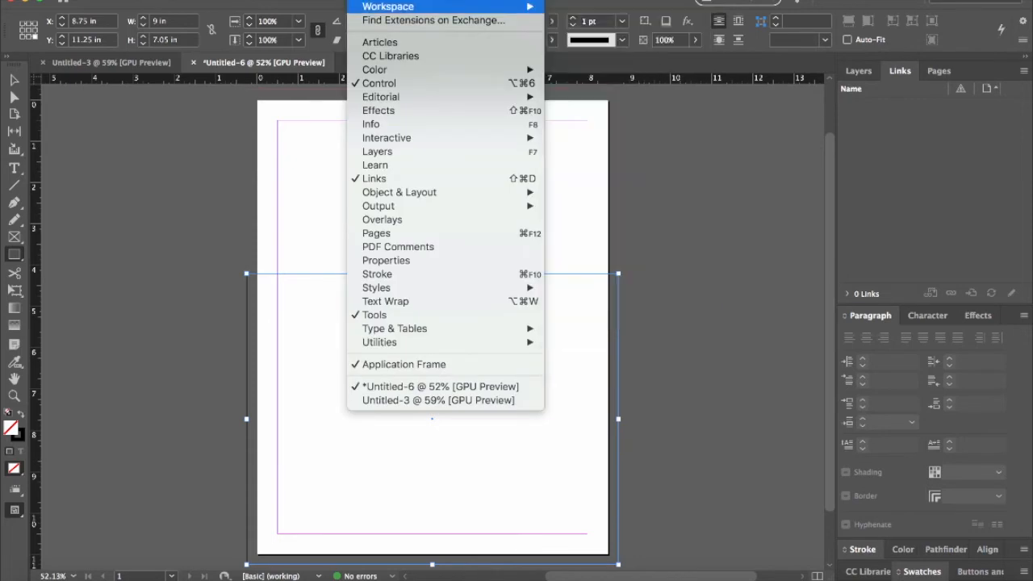
mouse_move(387, 6)
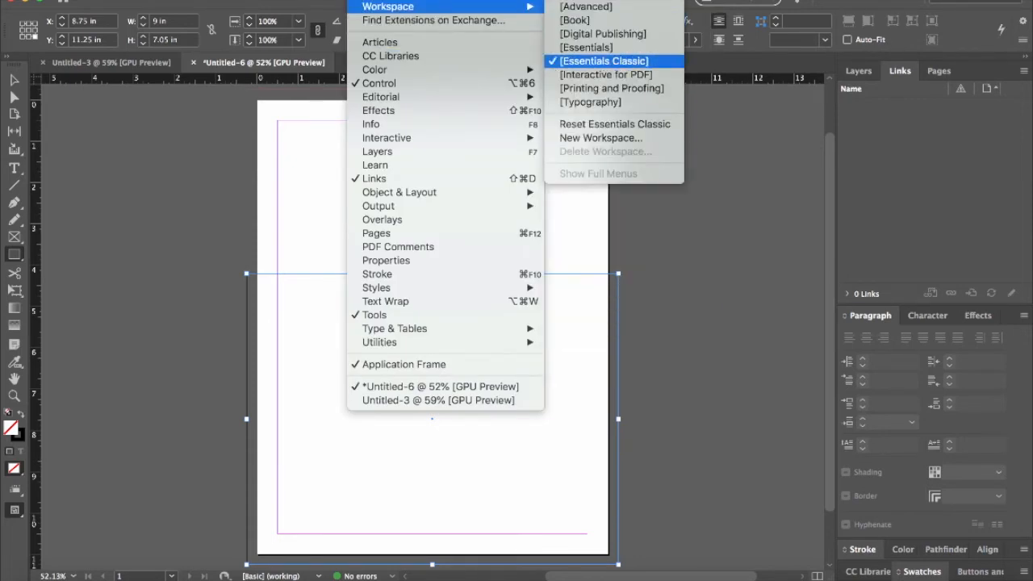
click(604, 61)
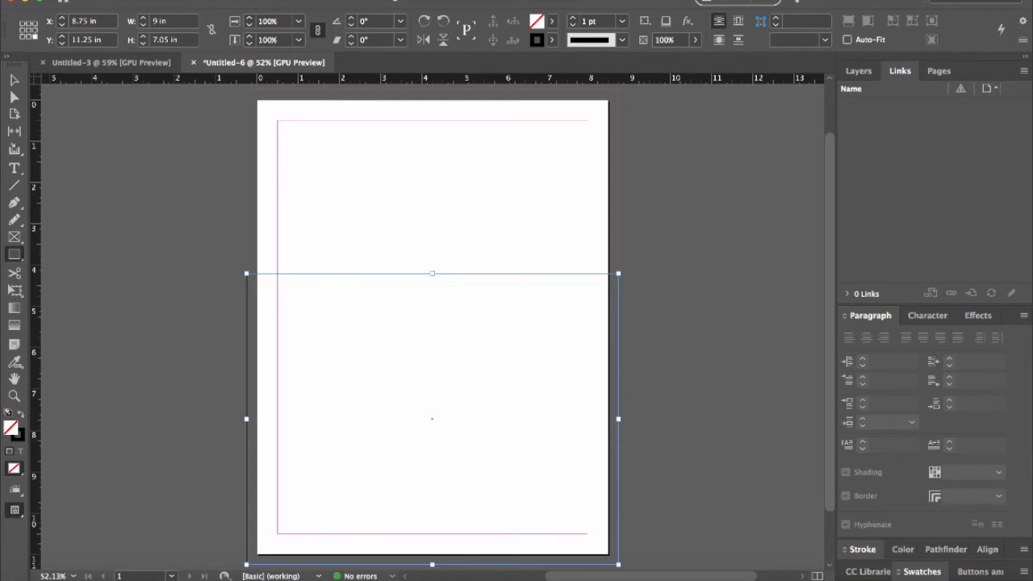
- Fill the rectangle on the lower part of the page with magenta (C=0 M=100 Y=0 K=0)
key(v)
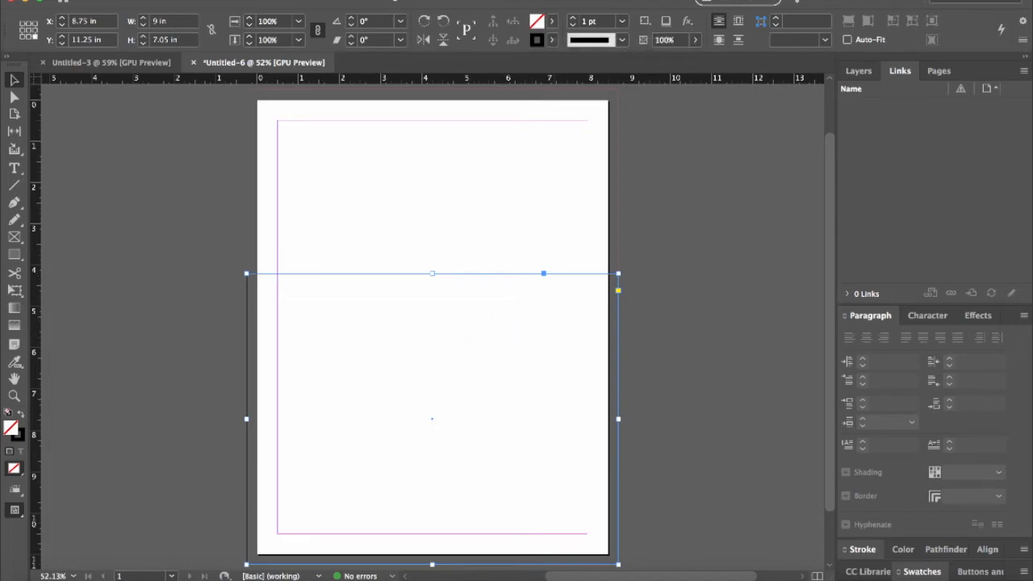
click(553, 21)
click(452, 144)
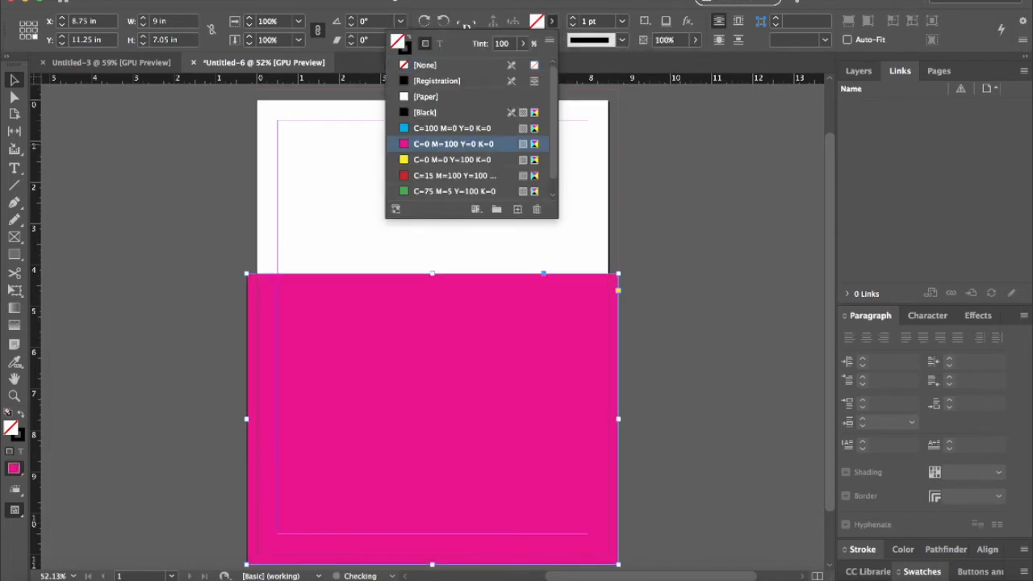
click(219, 228)
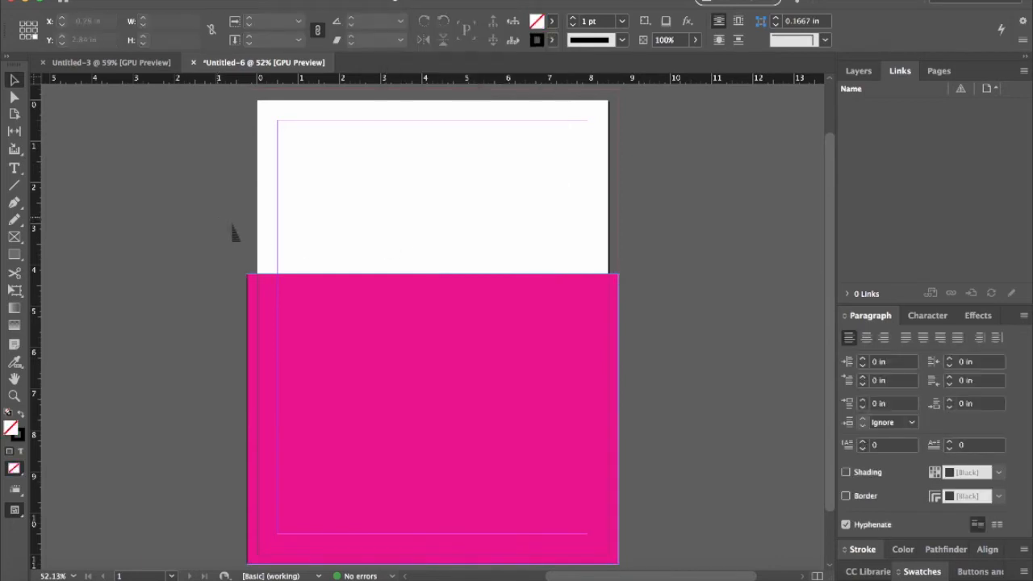
- Replace the magenta rectangle with a rectangle frame about 9 in by 6.45 in, spanning the side bleed guides and reaching the bottom bleed guide
click(323, 315)
key(Delete)
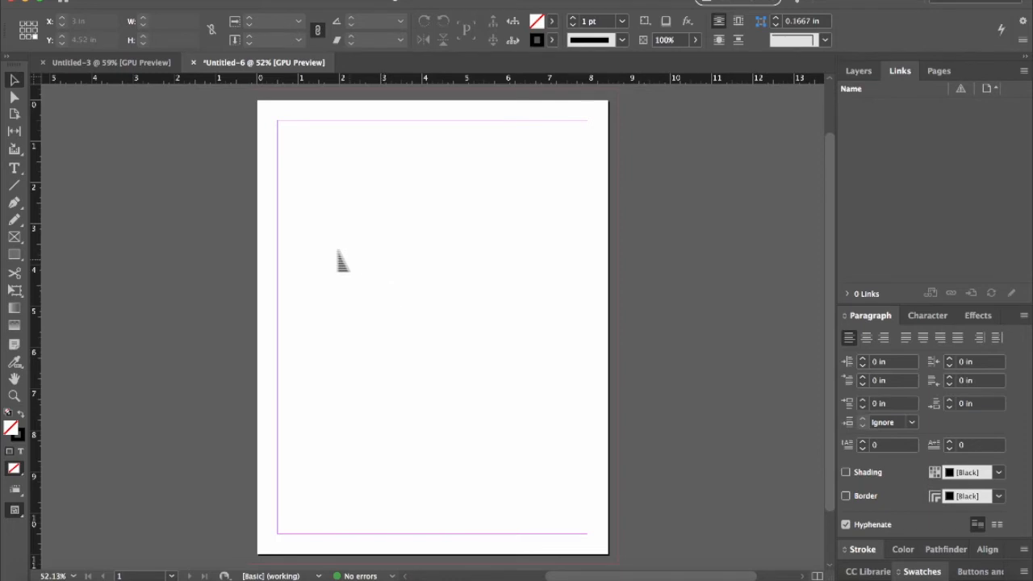
click(13, 236)
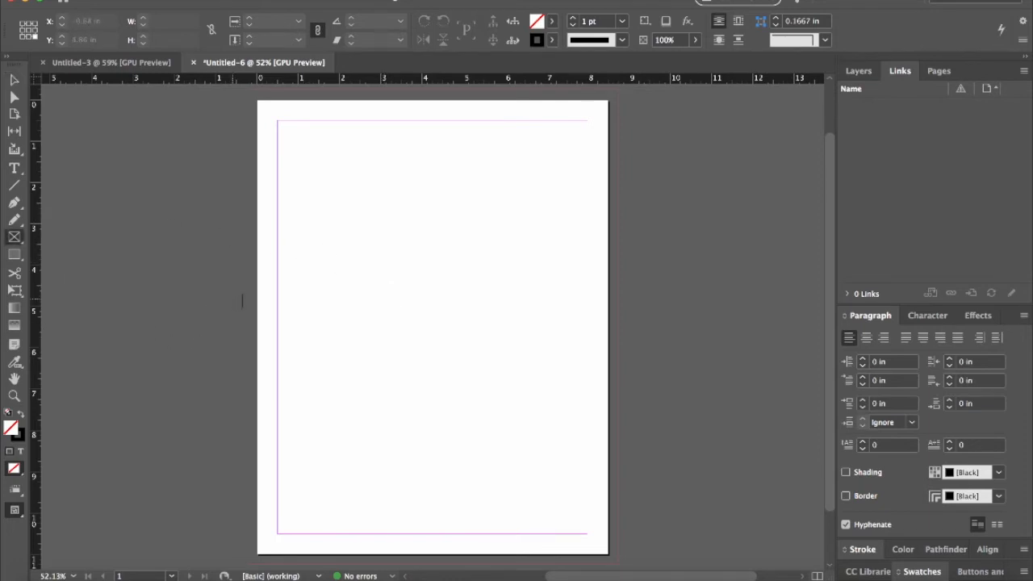
drag(255, 301, 618, 532)
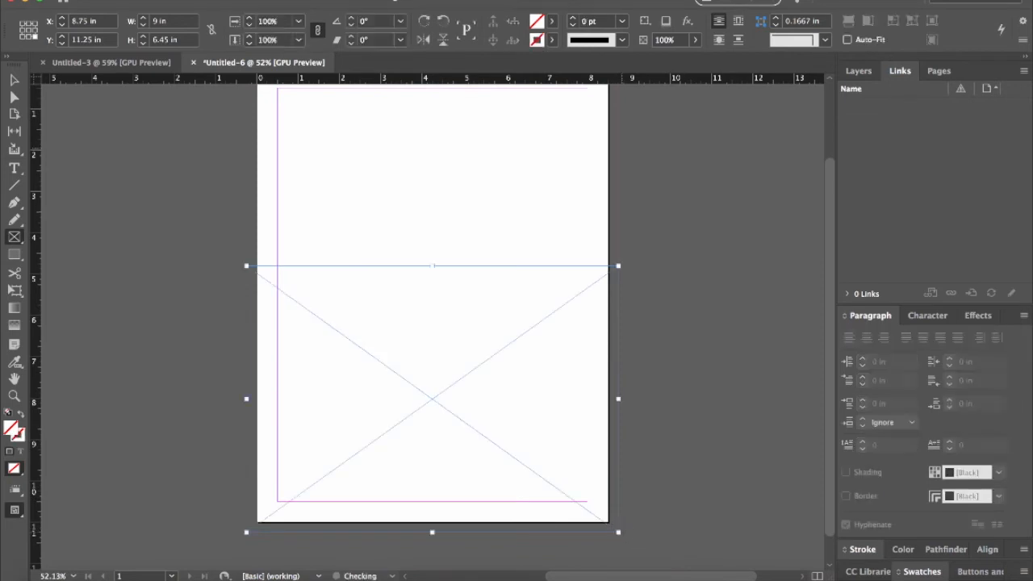
- Fill the new frame with the magenta swatch C=0 M=100 Y=0 K=0
click(552, 21)
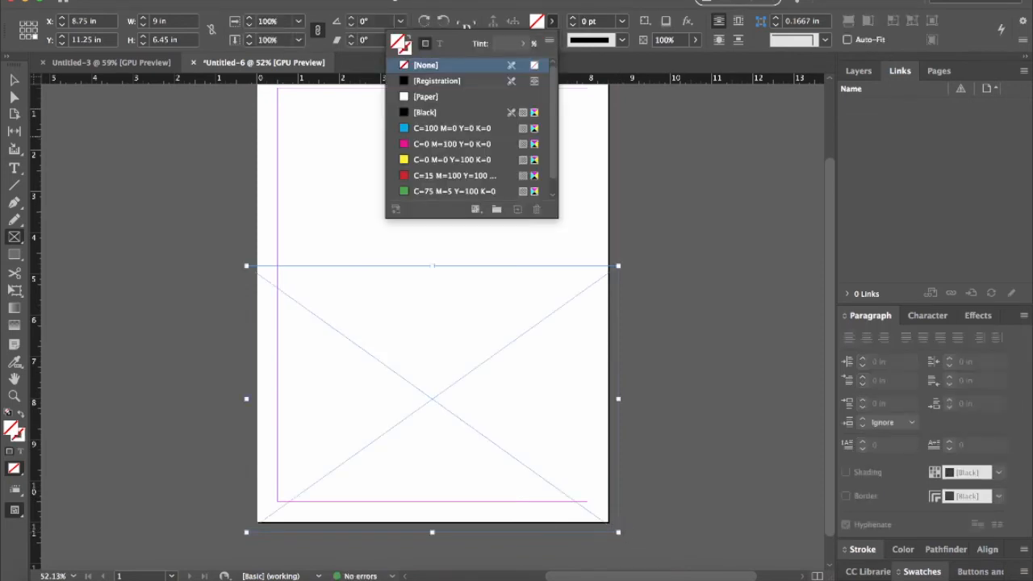
click(452, 144)
click(14, 80)
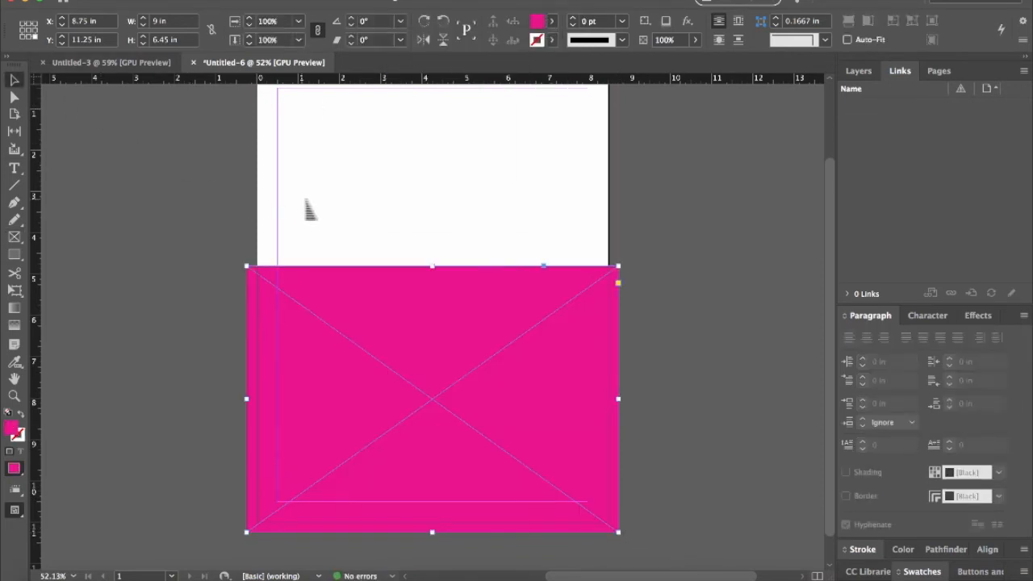
- Duplicate the magenta frame, align the copy with the top and side bleed guides, and fill it with cyan (C=100 M=0 Y=0 K=0)
drag(345, 211, 316, 307)
key(super+v)
drag(368, 361, 338, 304)
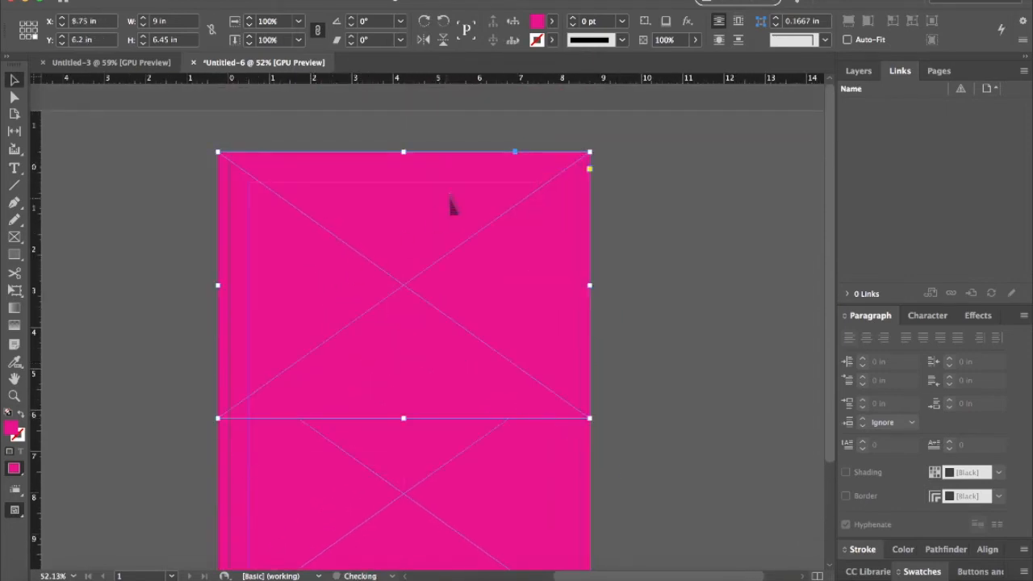
click(552, 21)
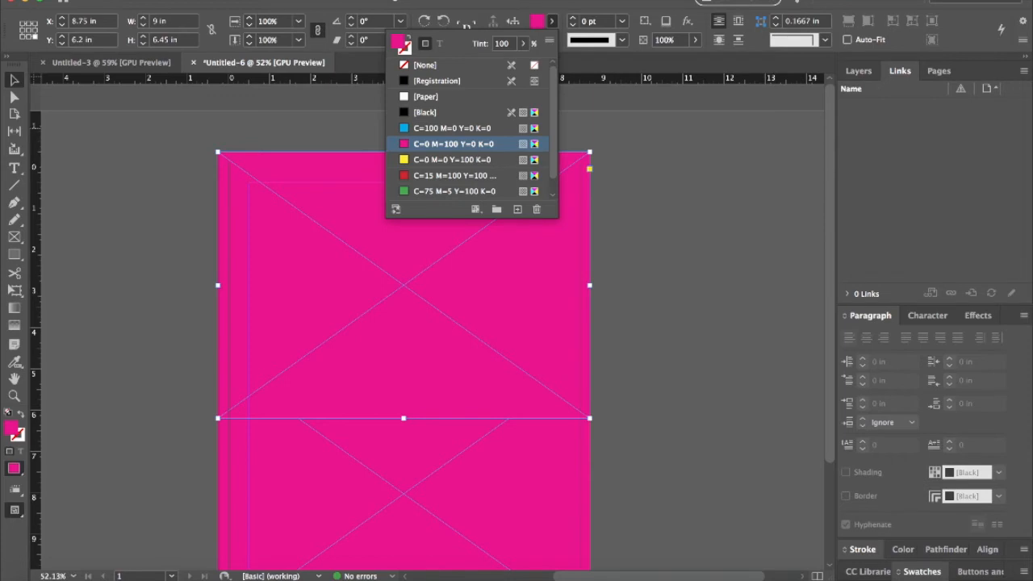
click(456, 127)
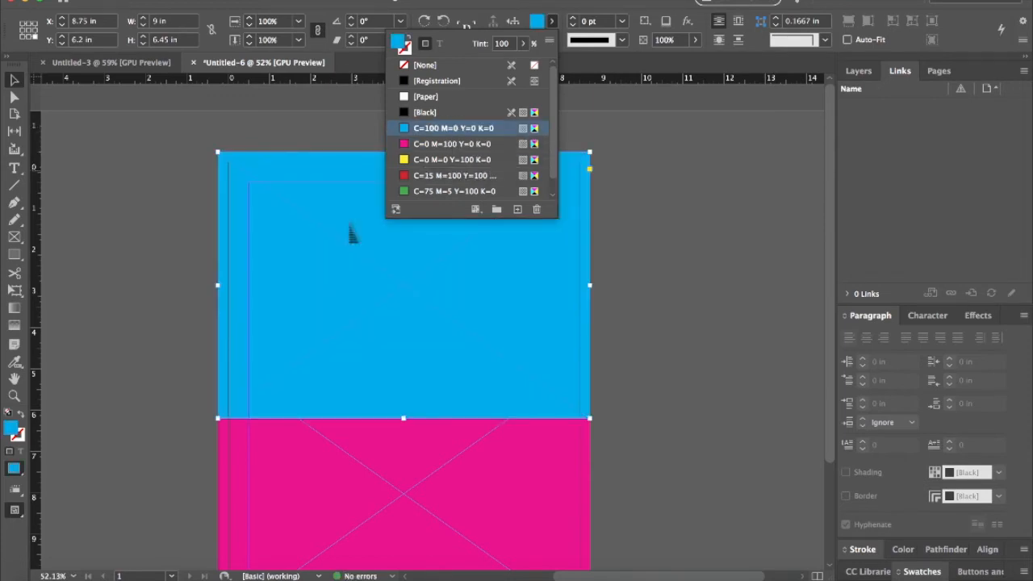
click(201, 178)
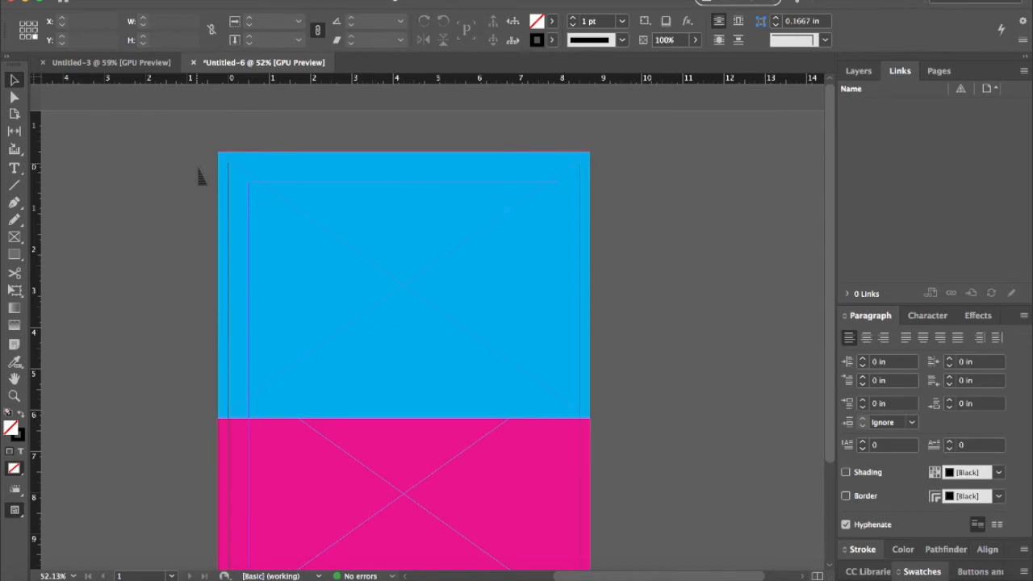
- Send the cyan frame behind the magenta frame and deselect it
click(251, 238)
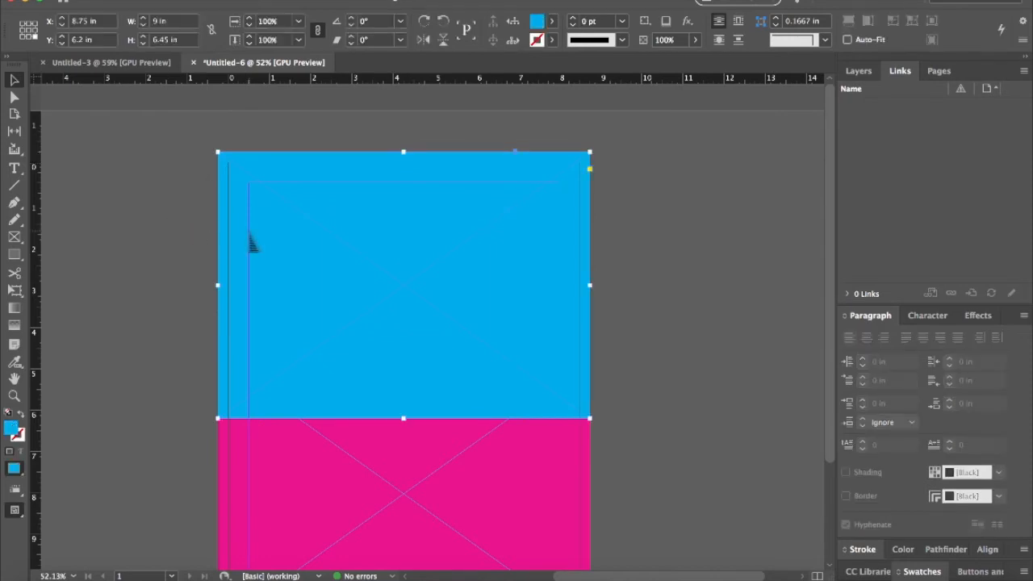
key(shift+super+bracketleft)
scroll(636, 422, down, 3)
scroll(627, 417, up, 2)
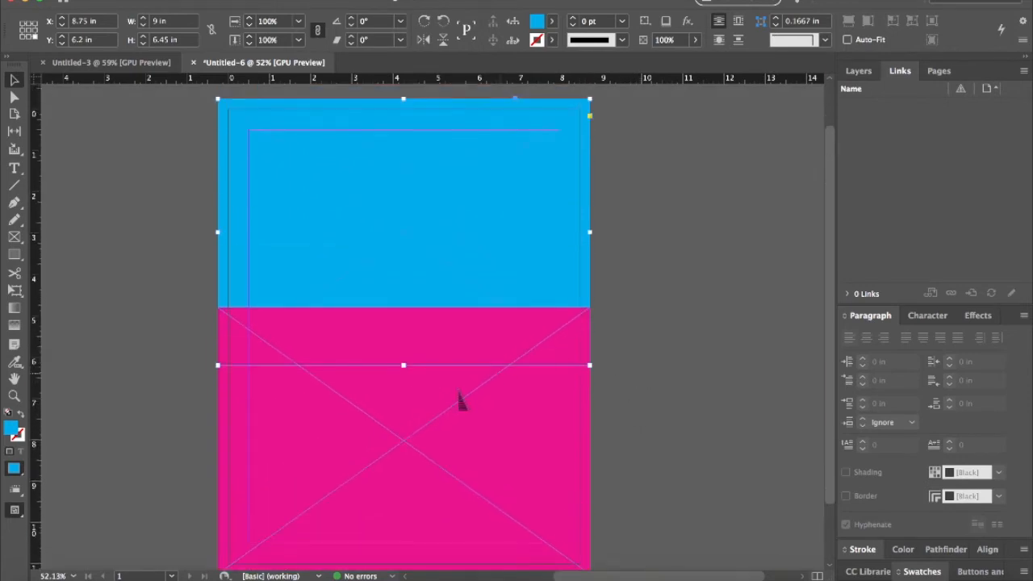
click(714, 352)
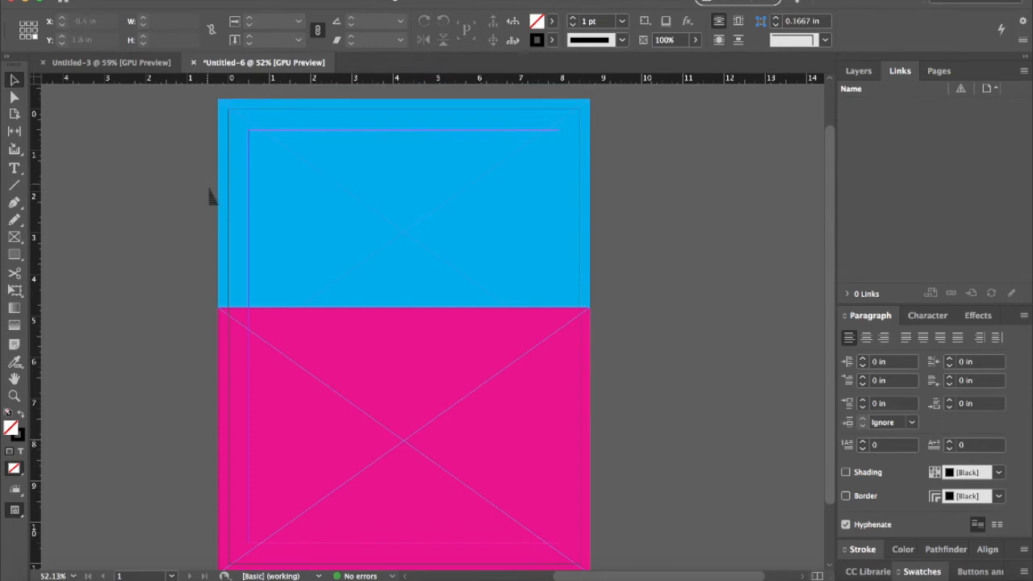
- Examine the left bleed edge up close, and compare the whole page in Preview and Normal screen modes
drag(207, 185, 319, 294)
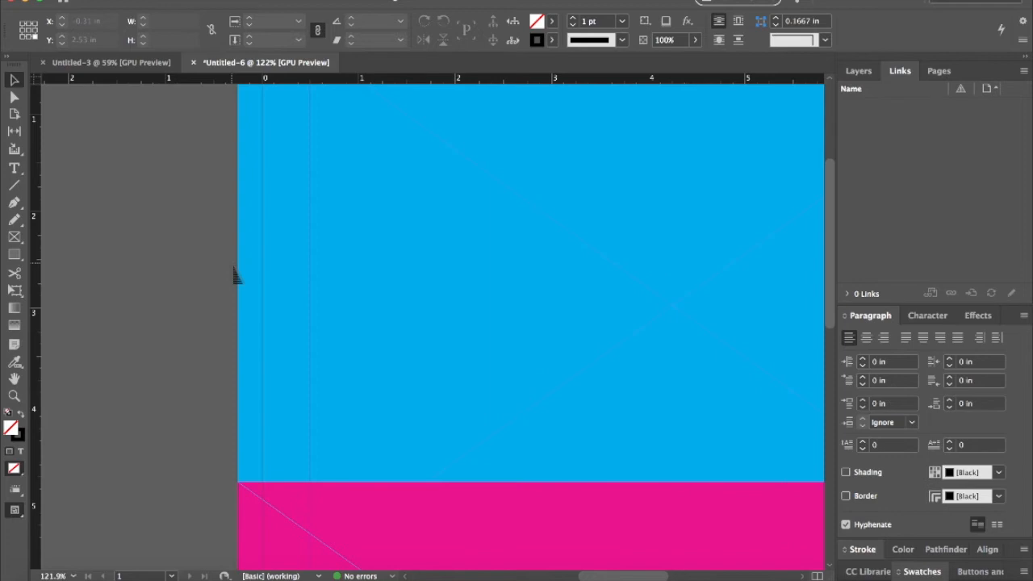
key(super+0)
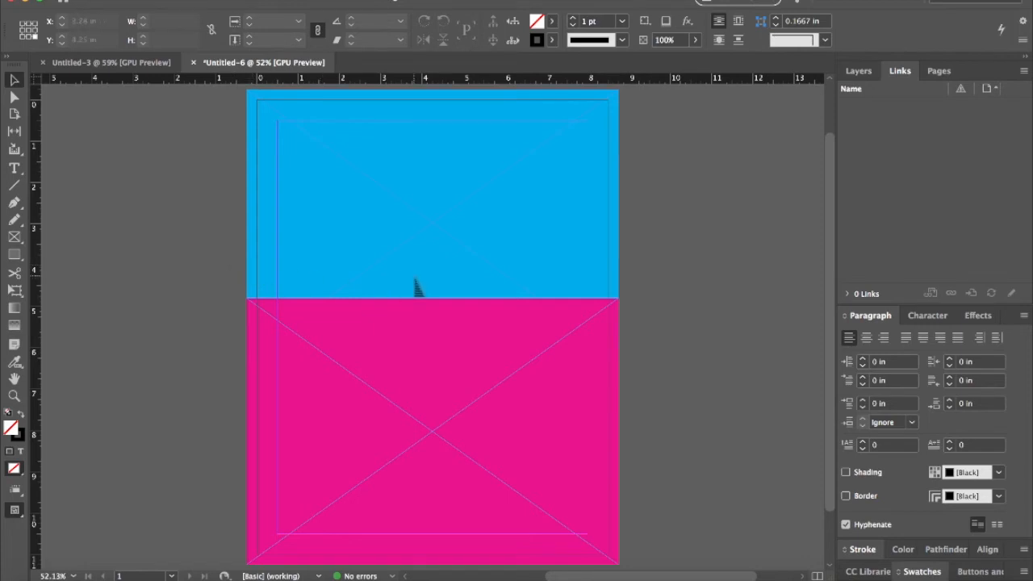
key(w)
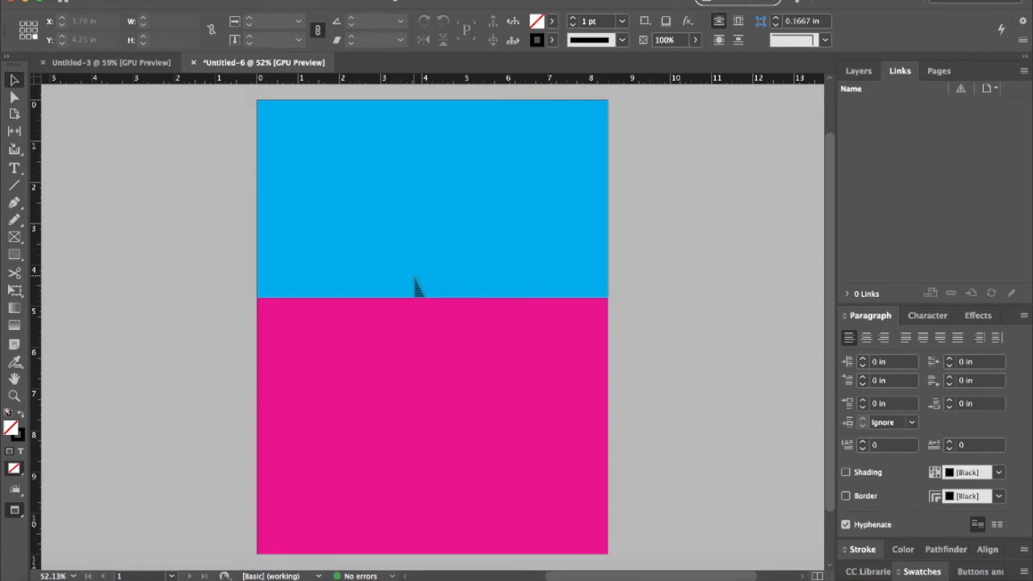
key(w)
key(w)
key(w)
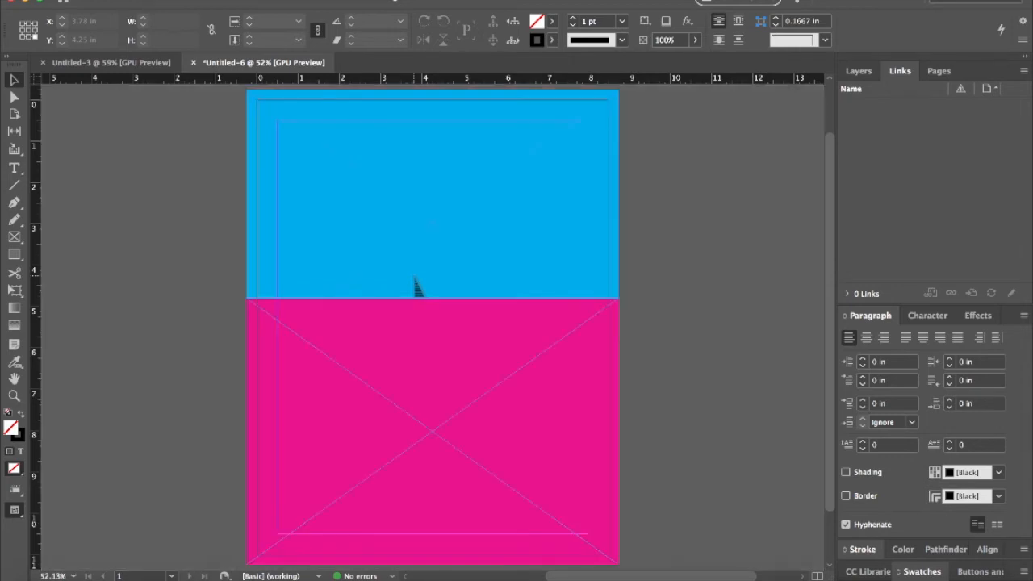
key(w)
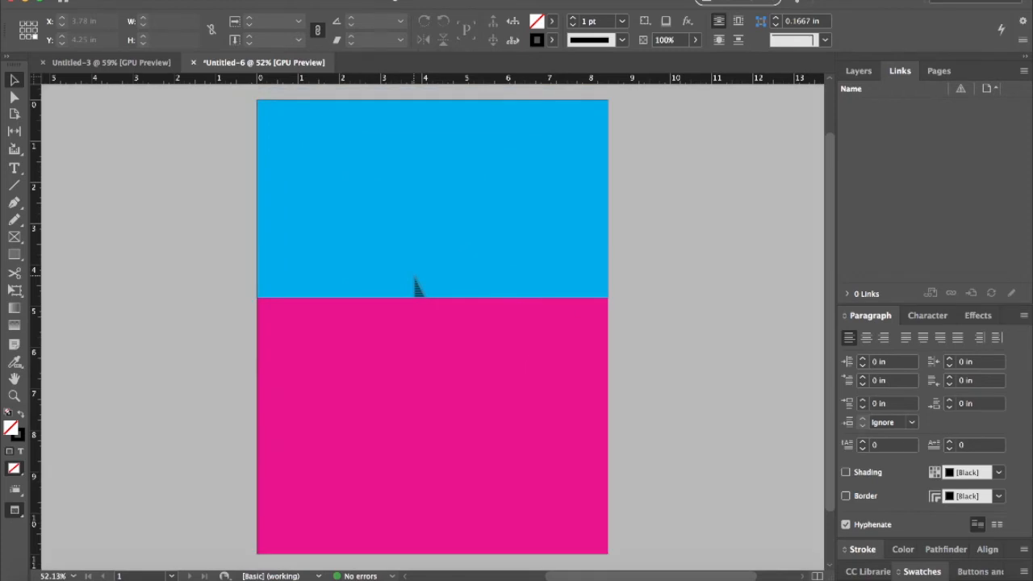
key(w)
key(w)
key(w)
key(w)
key(w)
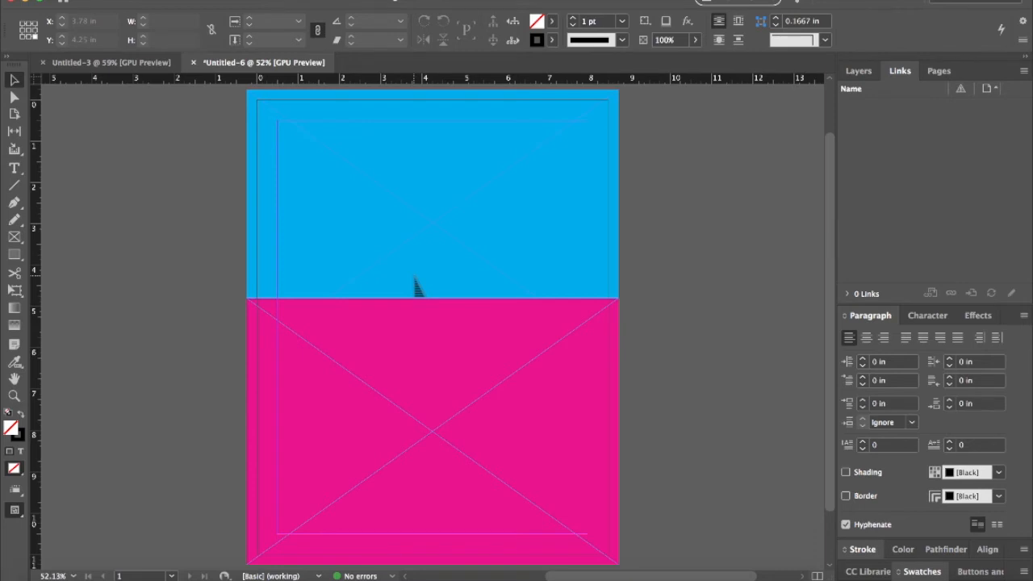
key(w)
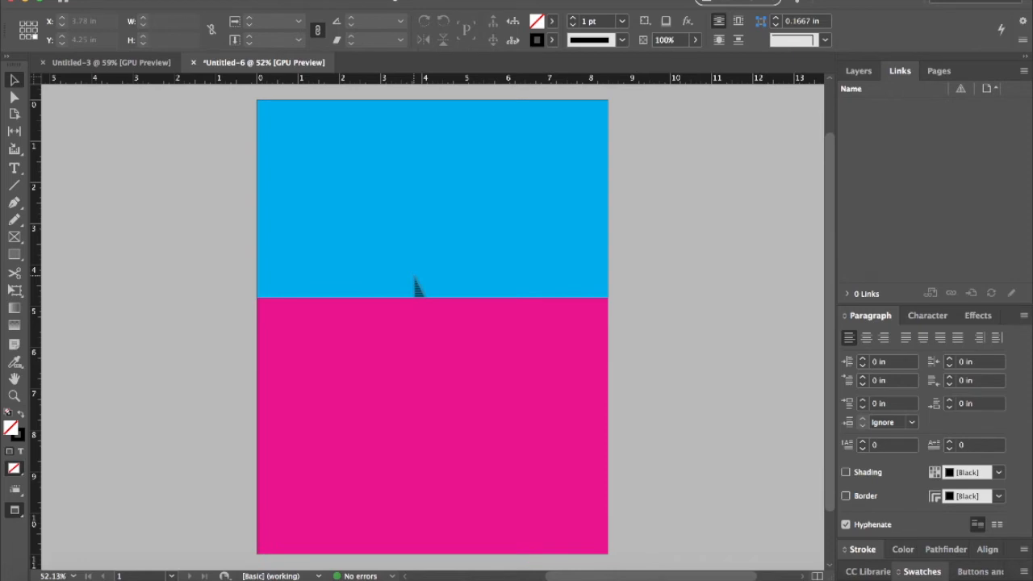
key(w)
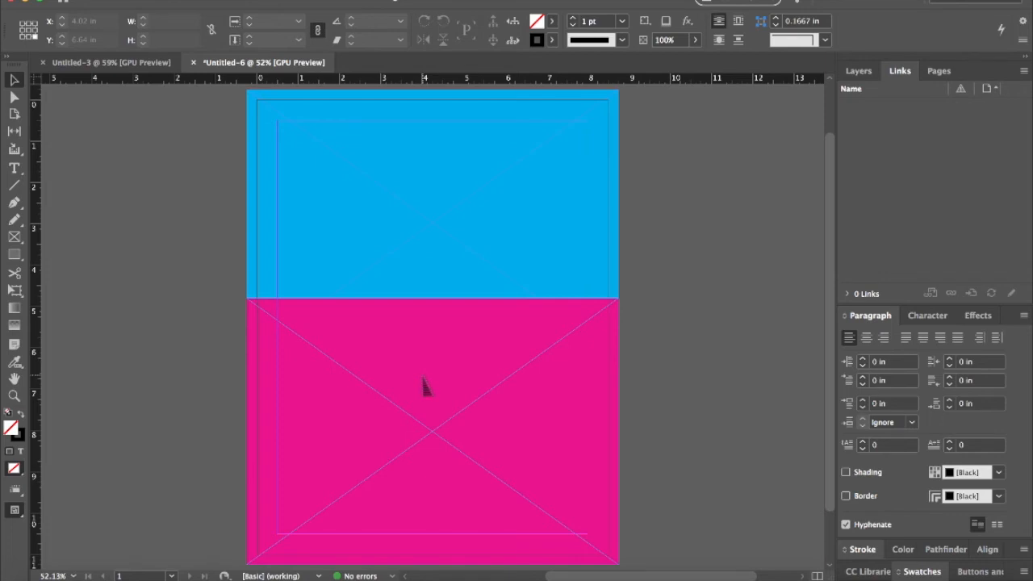
- Minimise the InDesign window and create a folder named "project 1" on the desktop
key(super+m)
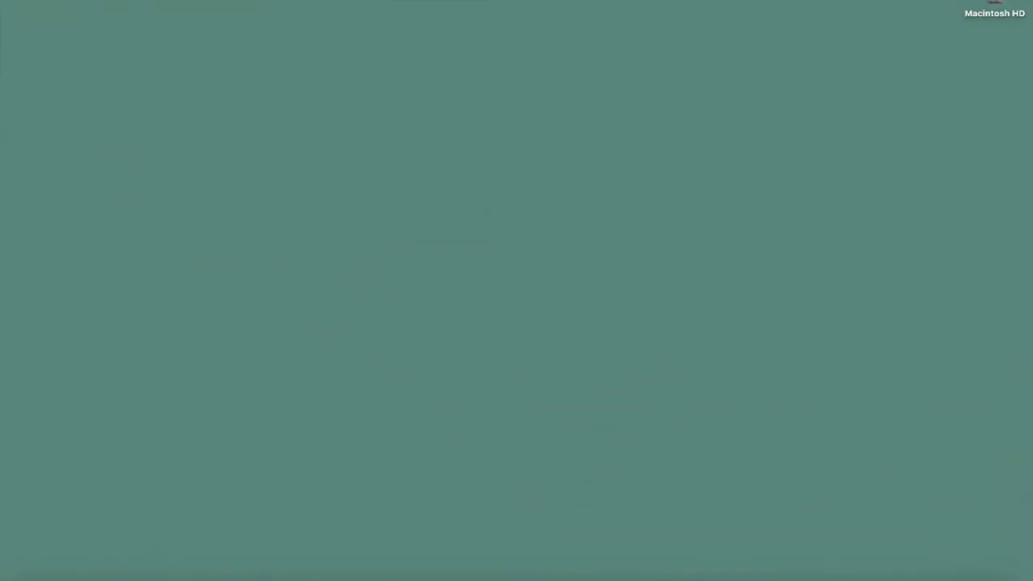
right_click(755, 138)
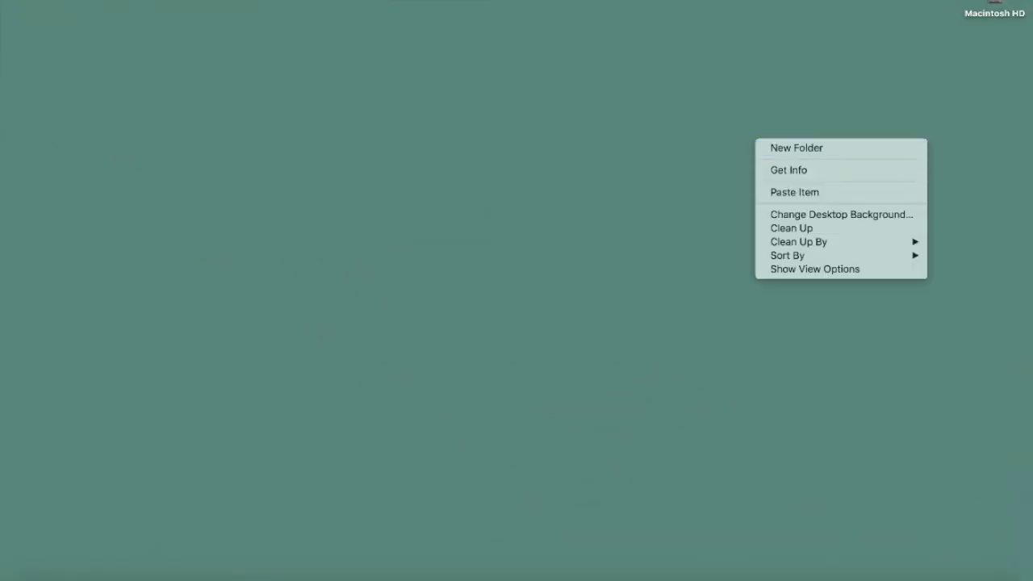
key(Escape)
right_click(758, 135)
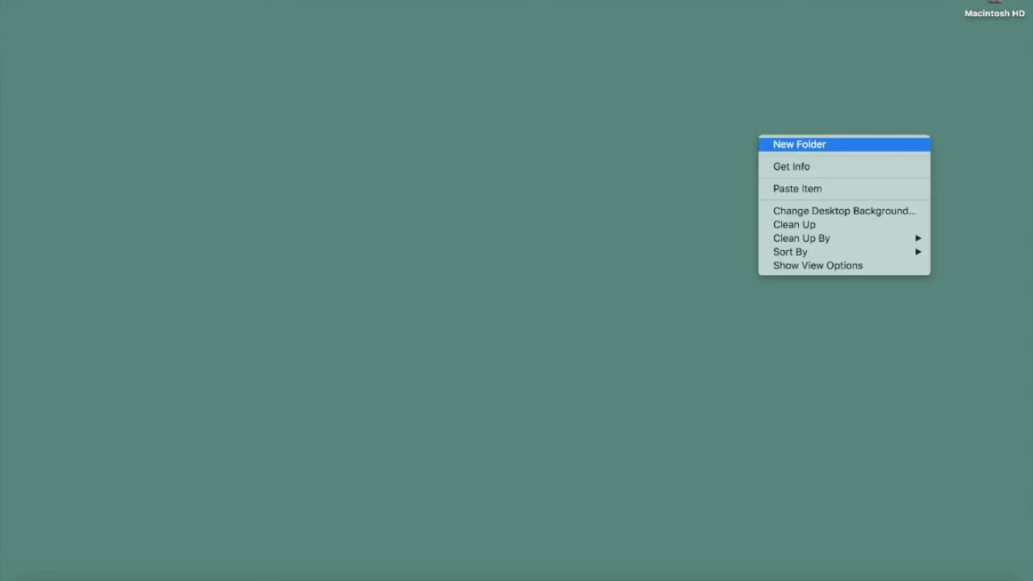
key(Return)
text(project 1)
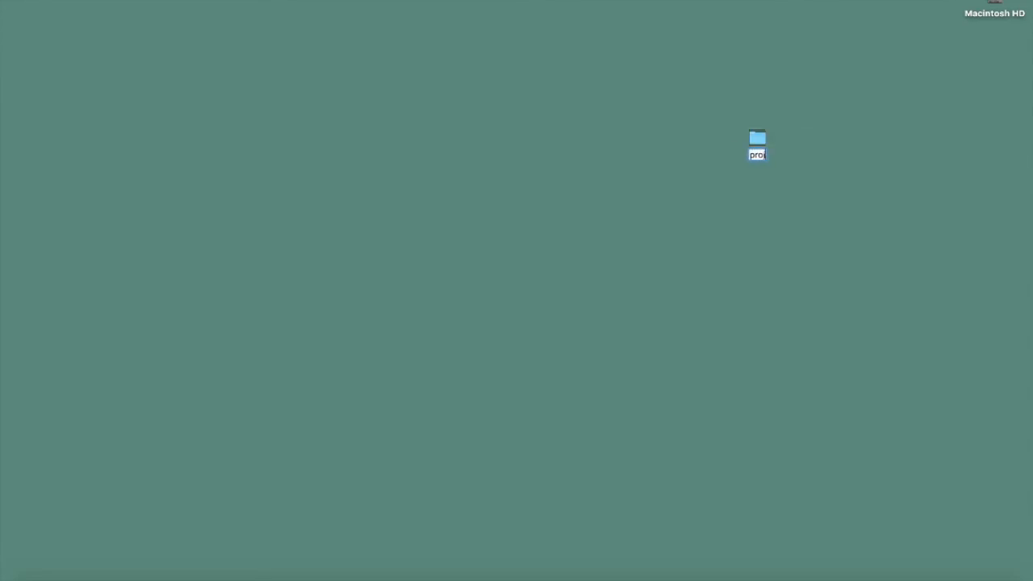
key(Return)
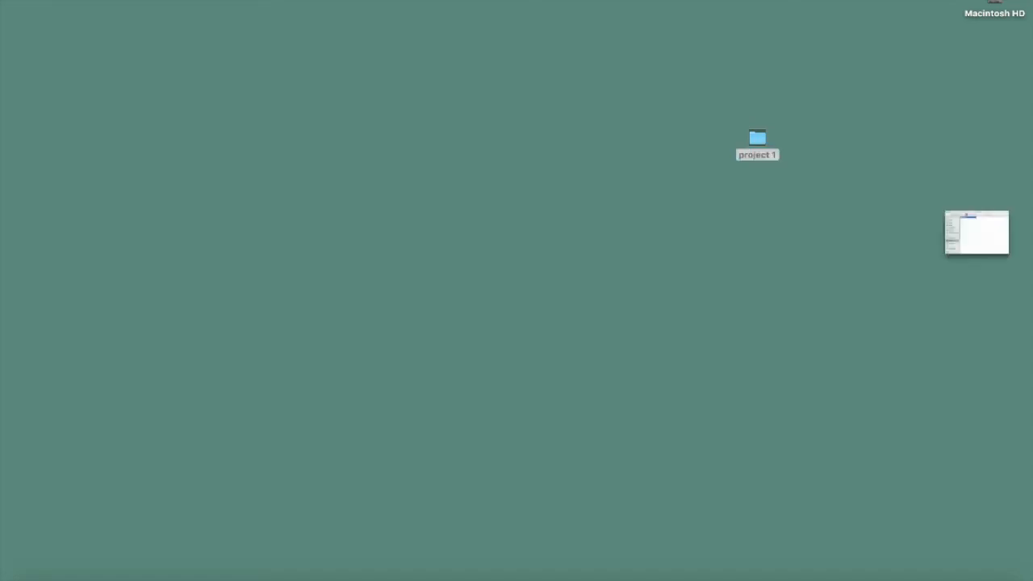
- Open the "project 1" folder in Finder and create a subfolder named "images" inside it
double_click(758, 138)
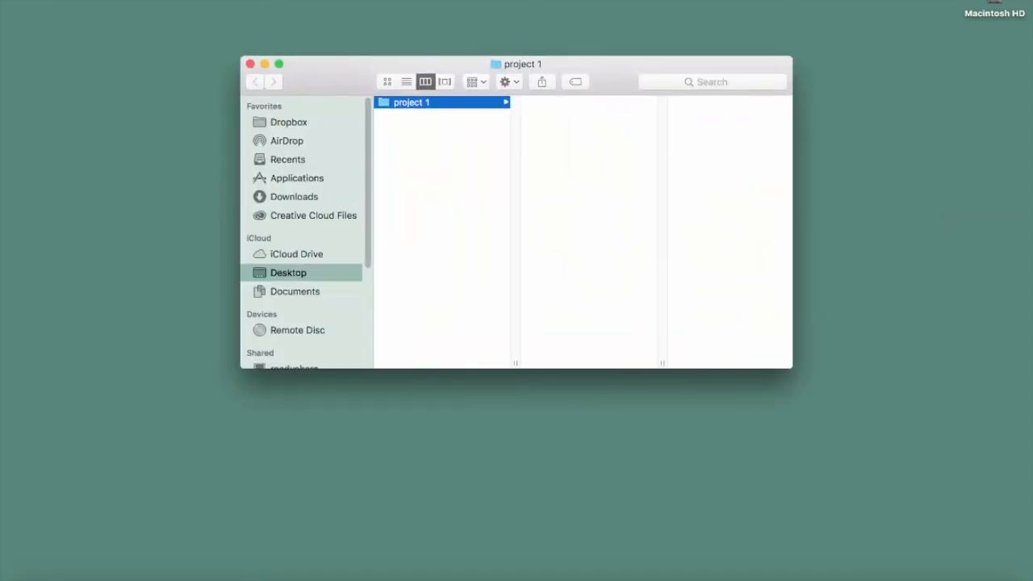
key(super+shift+n)
text(images)
key(Return)
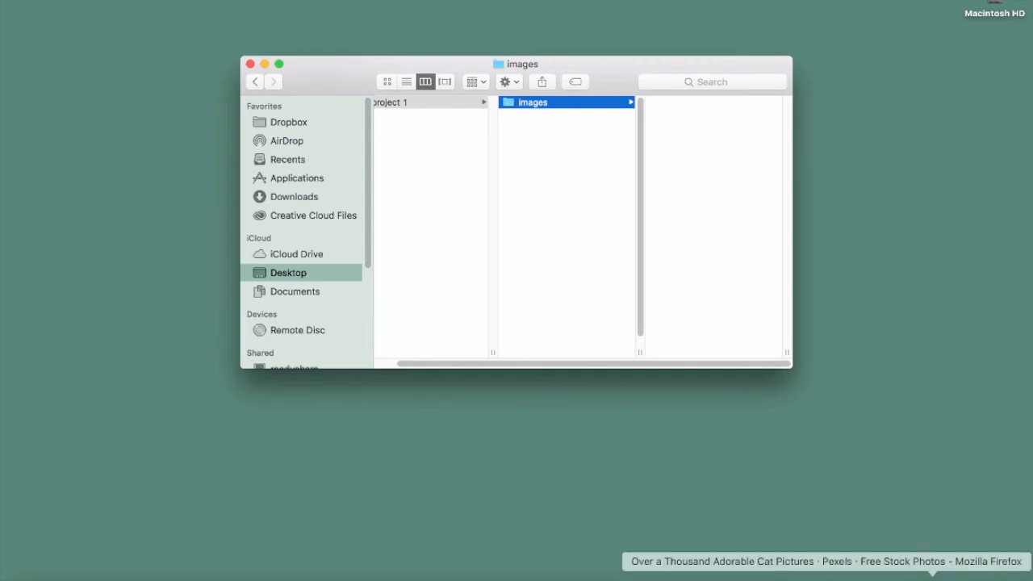
- Switch to Firefox, open the white kitten photo from the Pexels cat results, and save animal-pet-cute-kitten-45201.jpg to disk
click(932, 577)
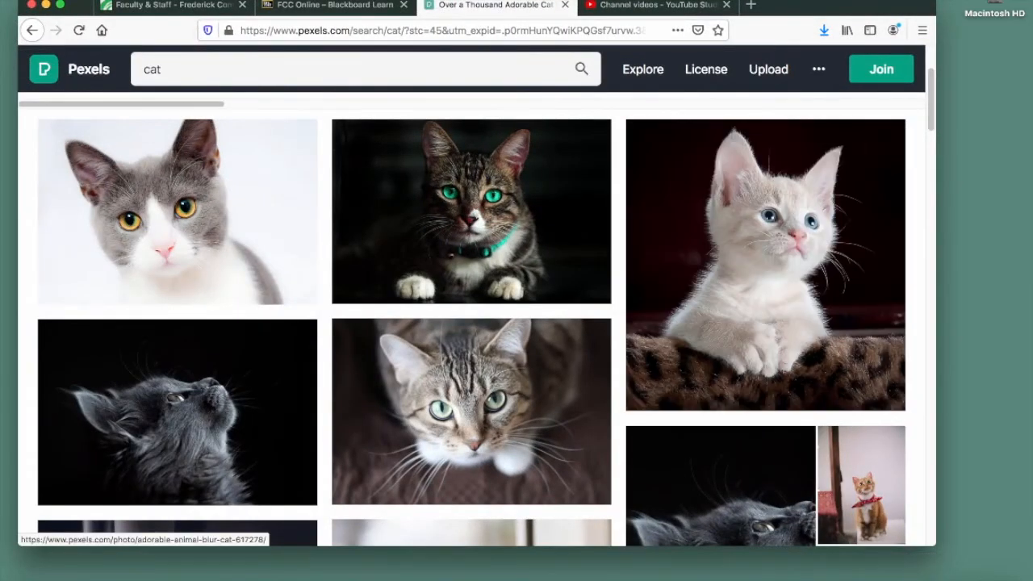
click(766, 266)
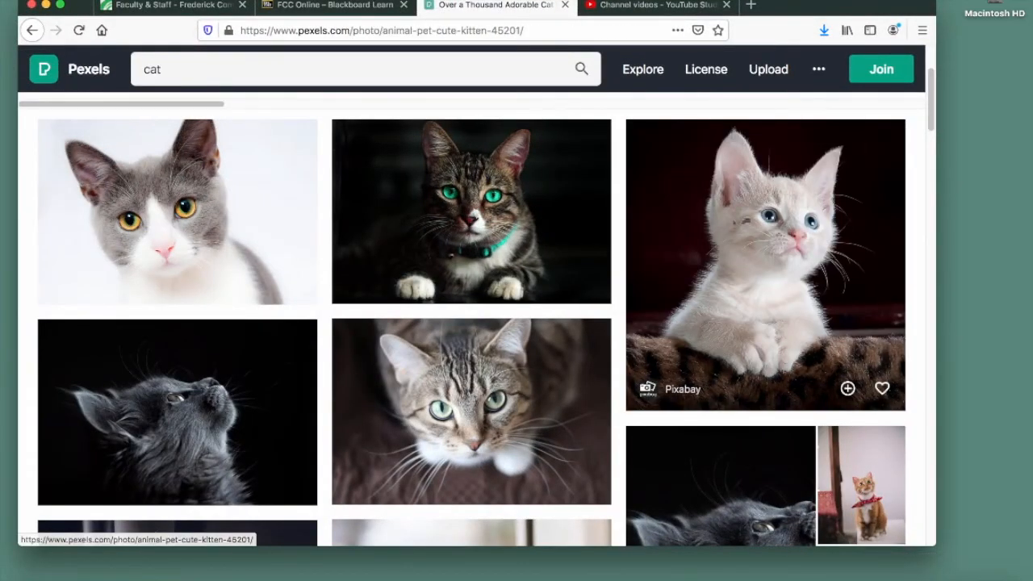
click(778, 98)
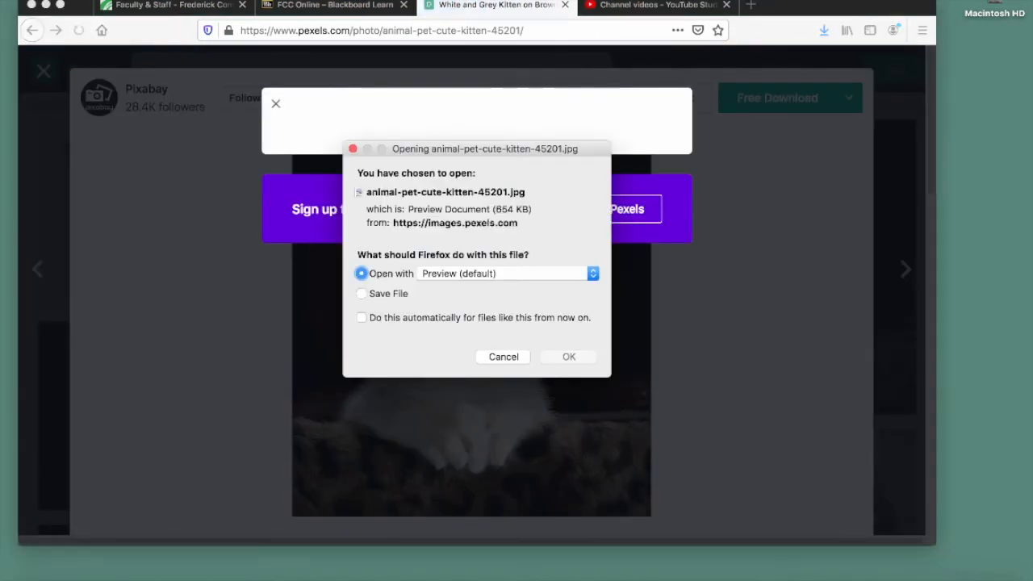
click(362, 294)
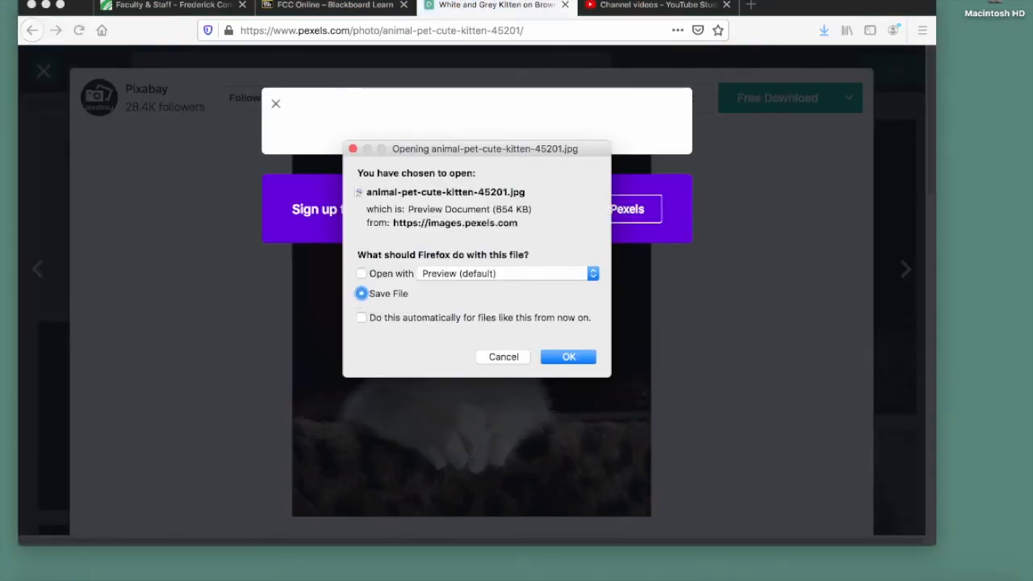
key(Return)
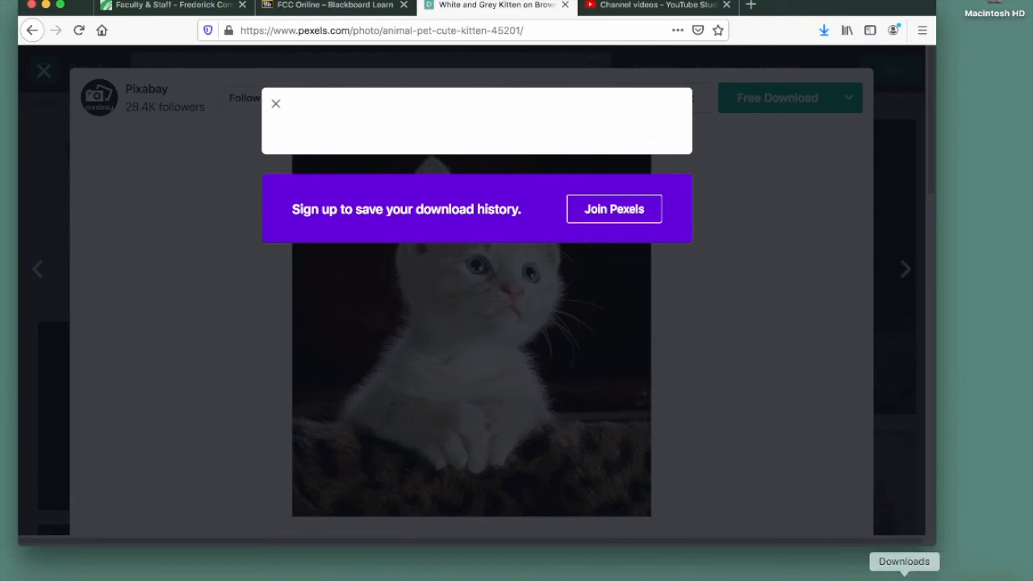
- Move the downloaded kitten JPG out of Downloads onto the desktop and into the "images" folder of "project 1" in Finder
click(904, 572)
drag(905, 549, 985, 395)
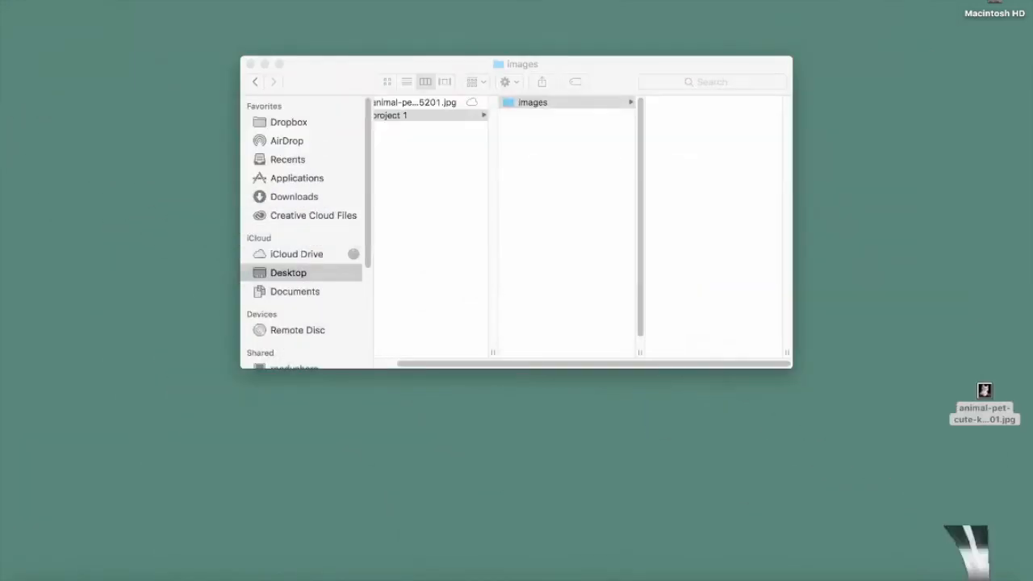
drag(984, 391, 718, 226)
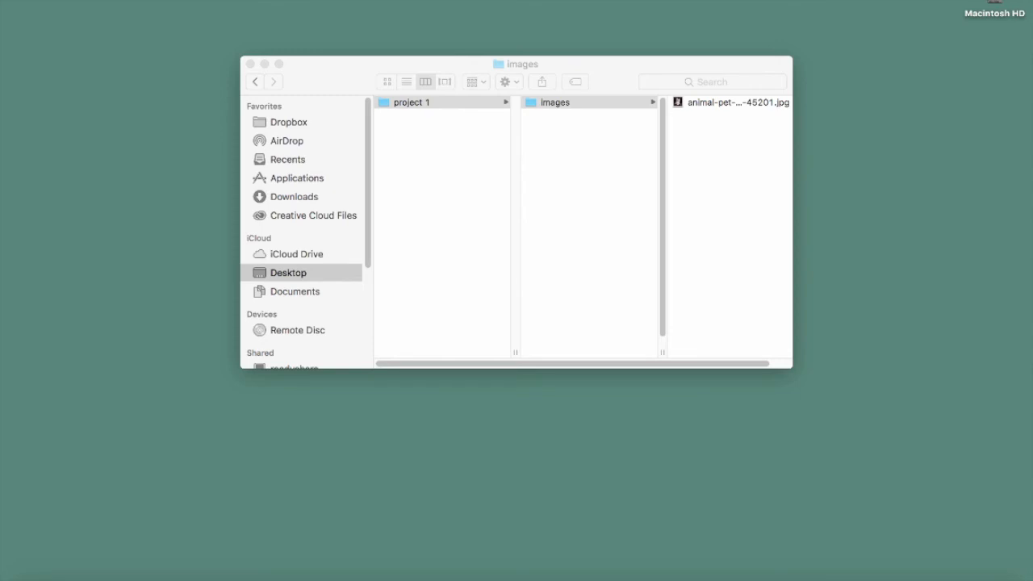
- Switch back to InDesign and close the Untitled-6 document without saving it
click(952, 578)
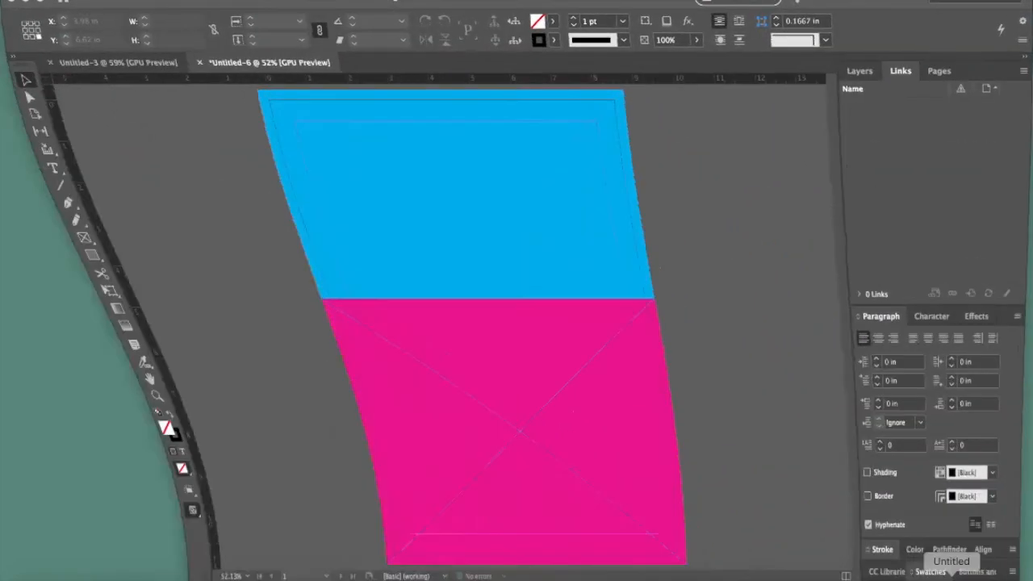
key(super+w)
key(super+d)
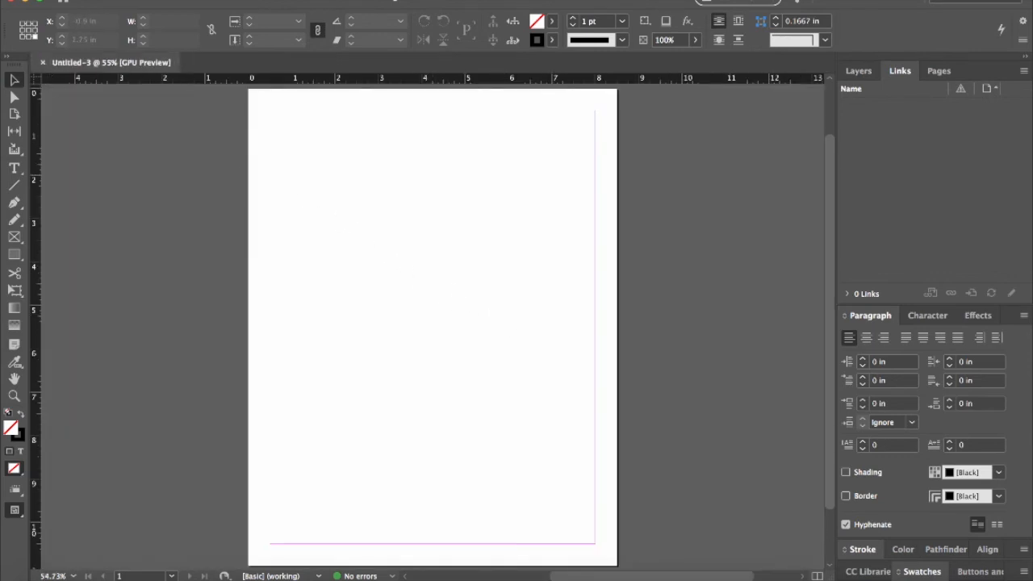
- Draw a frame about 5.68 by 6.7 in from the left margin and place animal-pet-cute-kitten-45201.jpg from "project 1/images" in it
key(f)
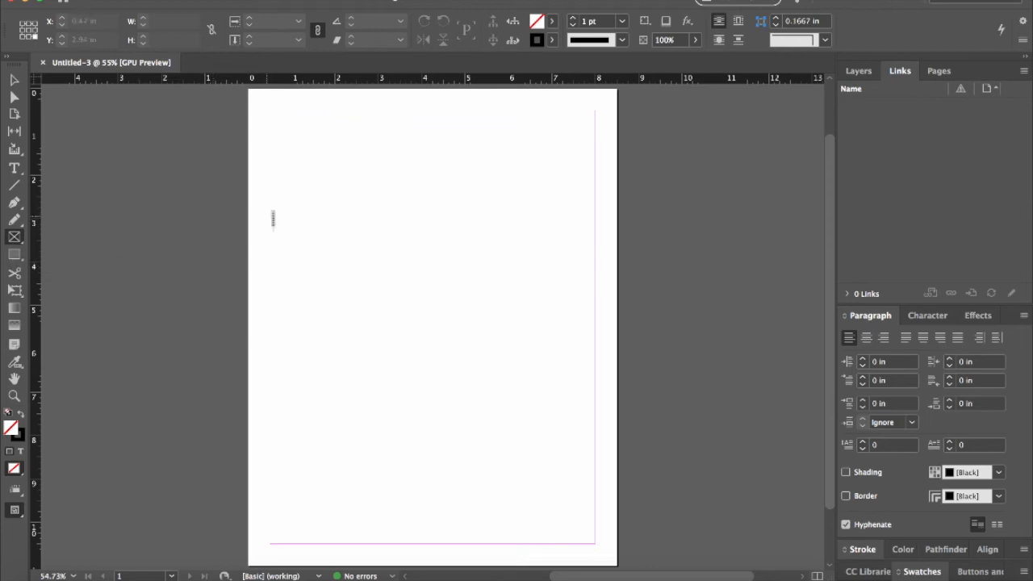
mouse_move(269, 204)
mouse_down()
mouse_move(363, 352)
mouse_move(503, 495)
mouse_move(516, 495)
mouse_up()
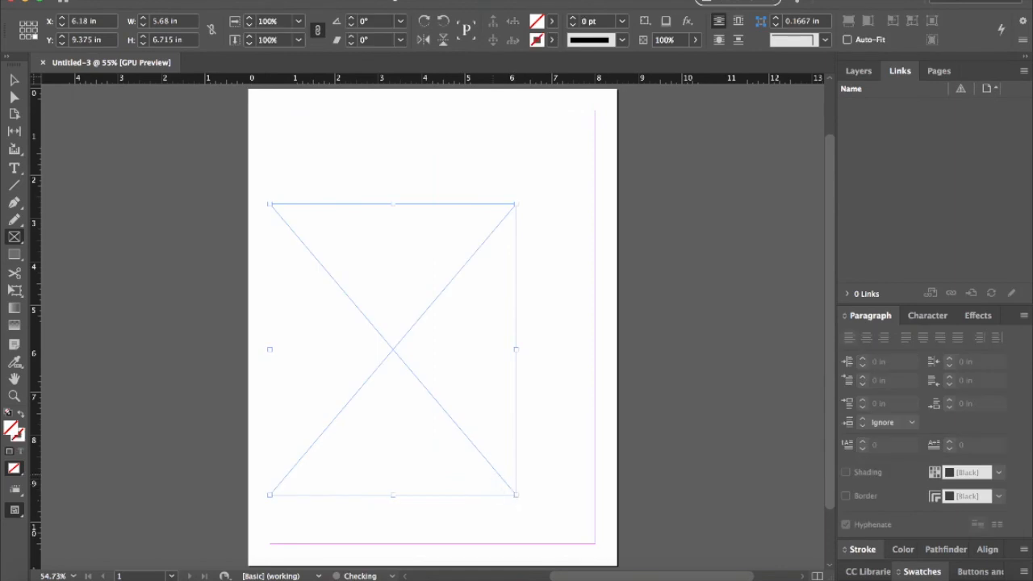
key(super+d)
click(155, 235)
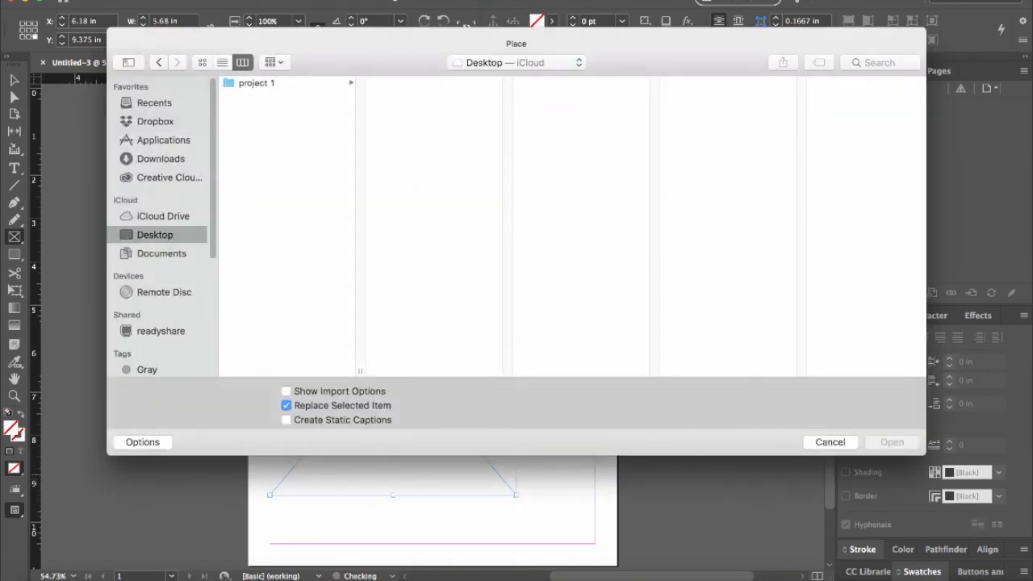
click(256, 83)
click(400, 83)
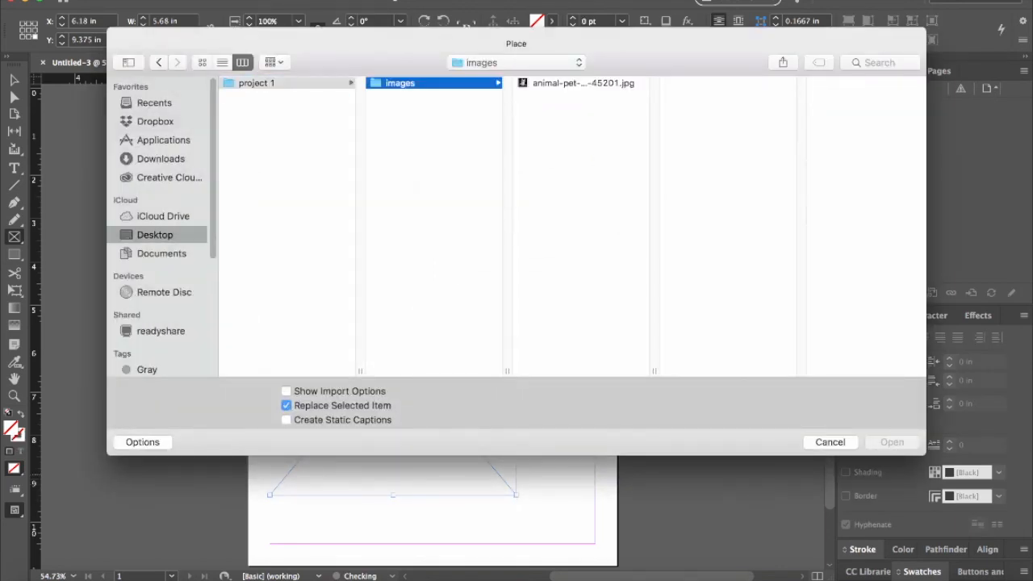
click(583, 84)
click(892, 442)
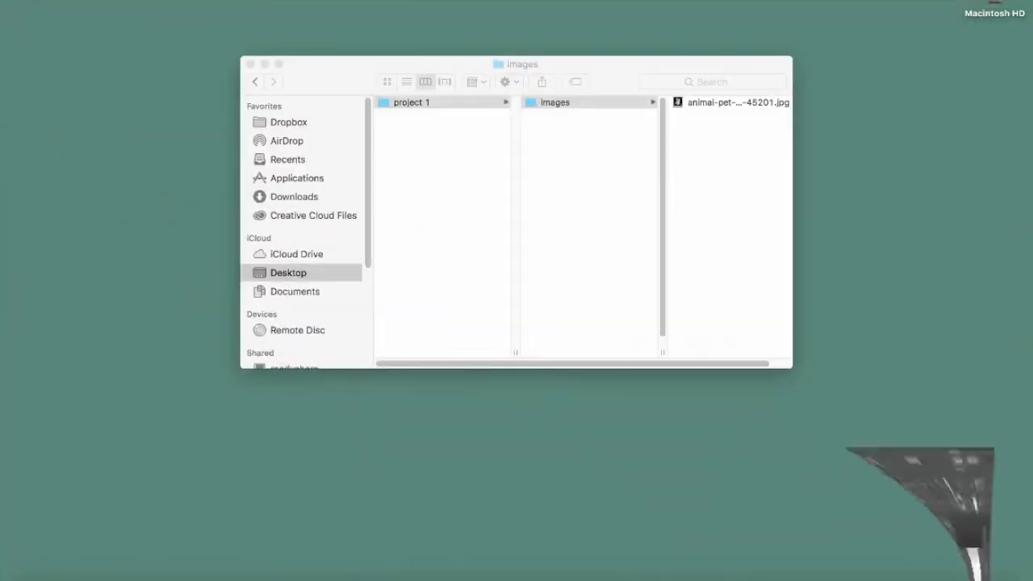
- In Finder, move the kitten JPG from the "images" folder to the desktop and back into "images"
drag(726, 100, 886, 107)
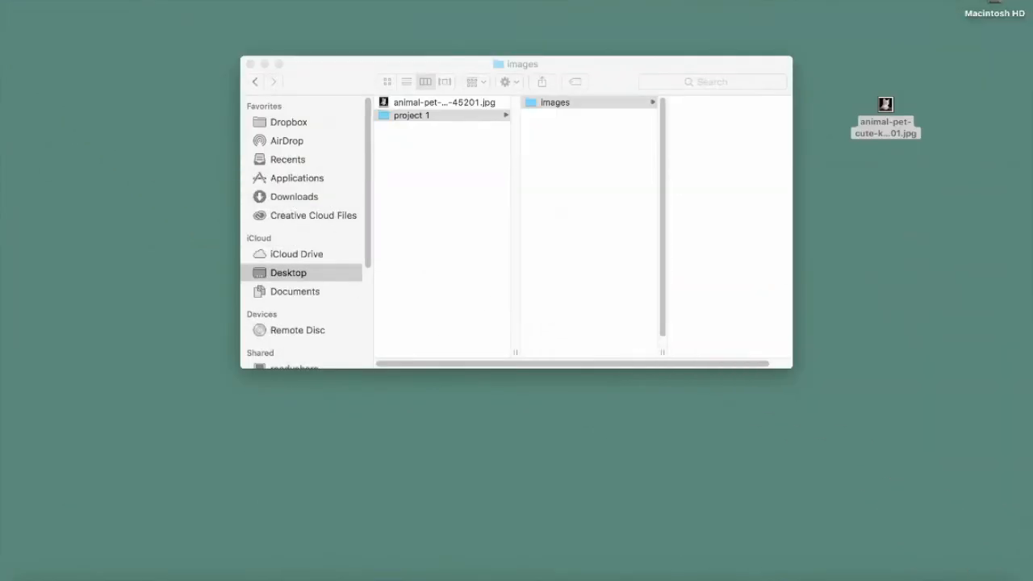
drag(885, 105, 745, 131)
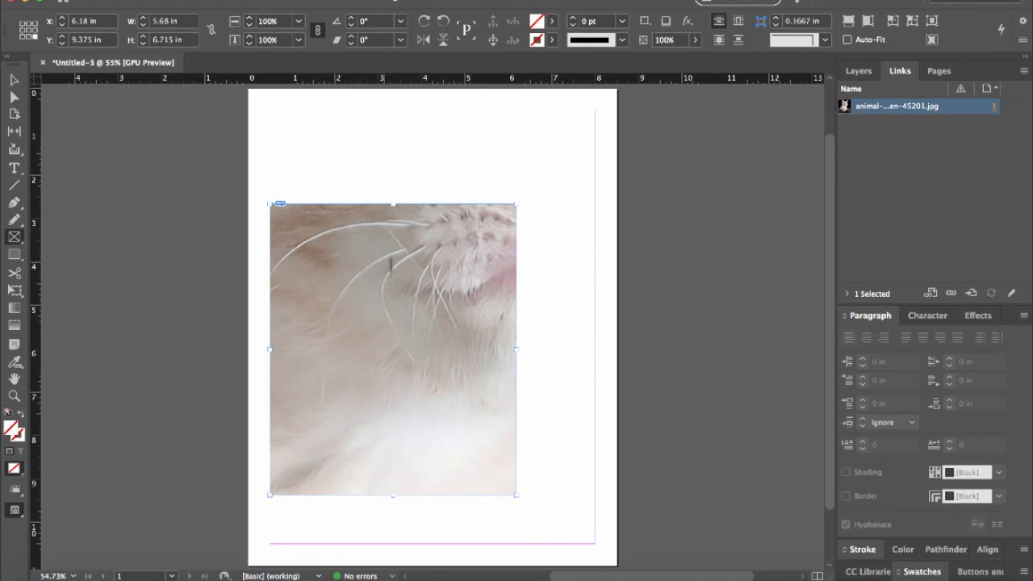
- Align the kitten photo frame with the page's left edge and enlarge it to fill the 8.5 by 11 in page
scroll(391, 264, up, 4)
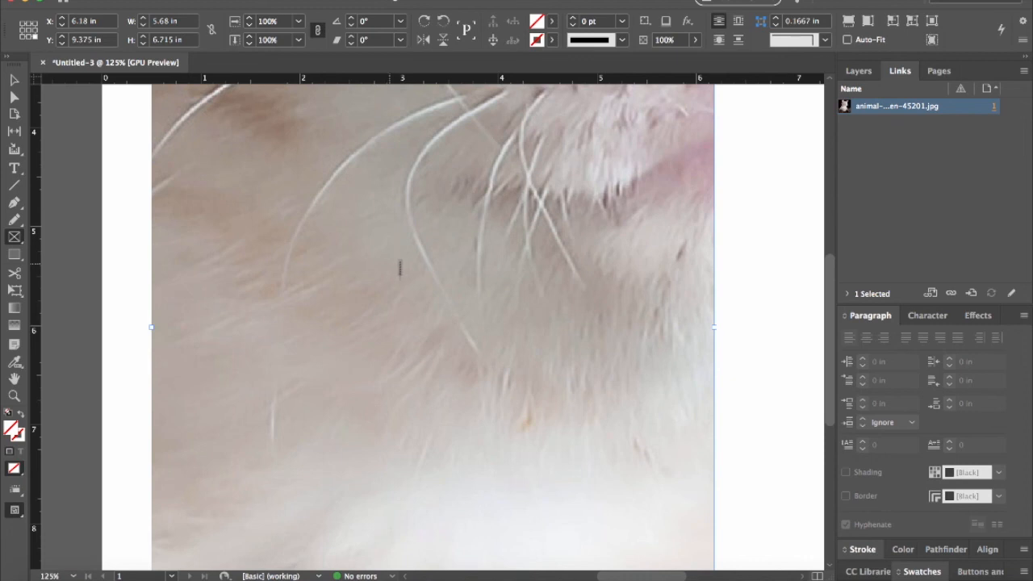
scroll(477, 328, up, 5)
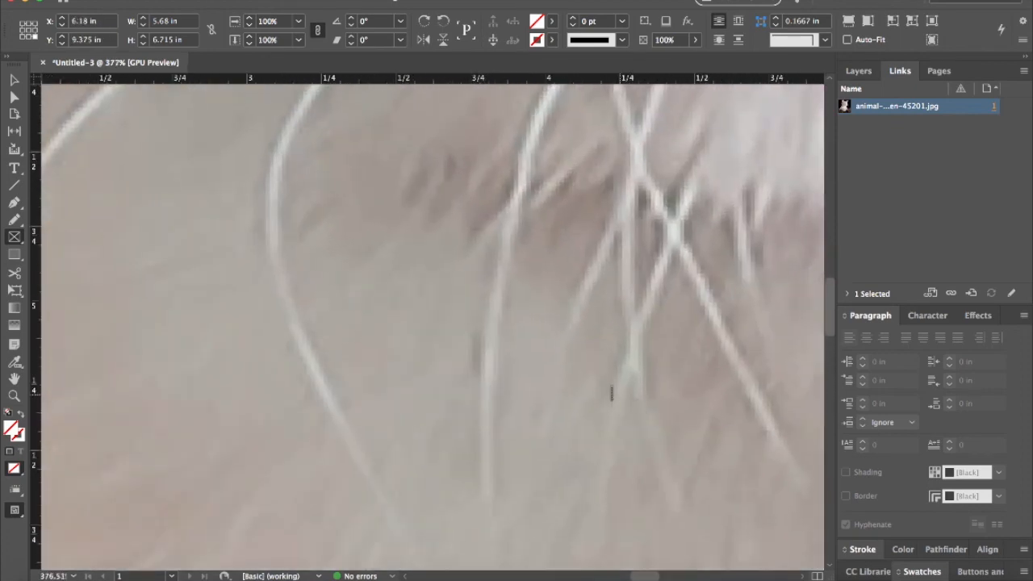
key(super+0)
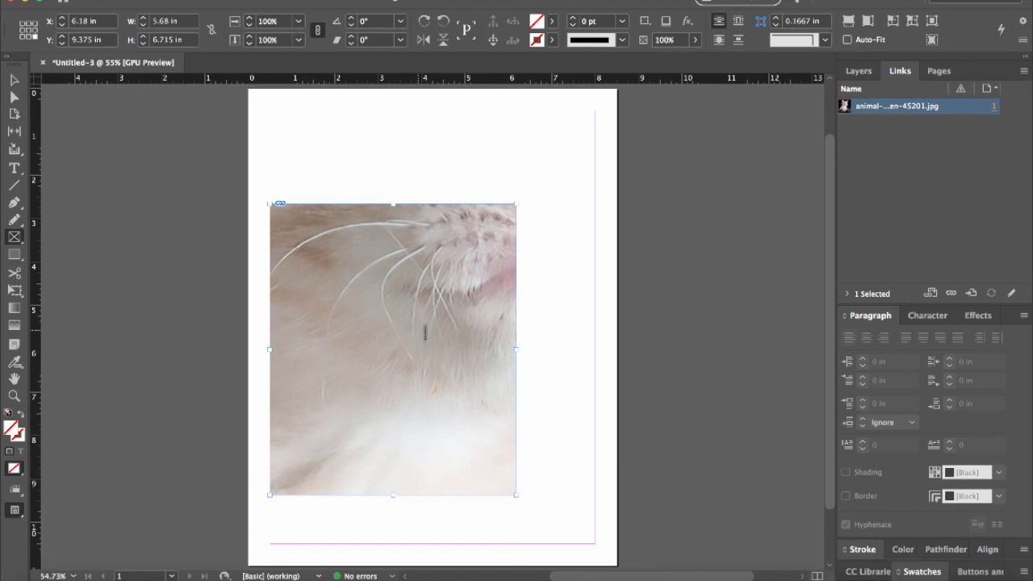
key(v)
drag(369, 288, 347, 275)
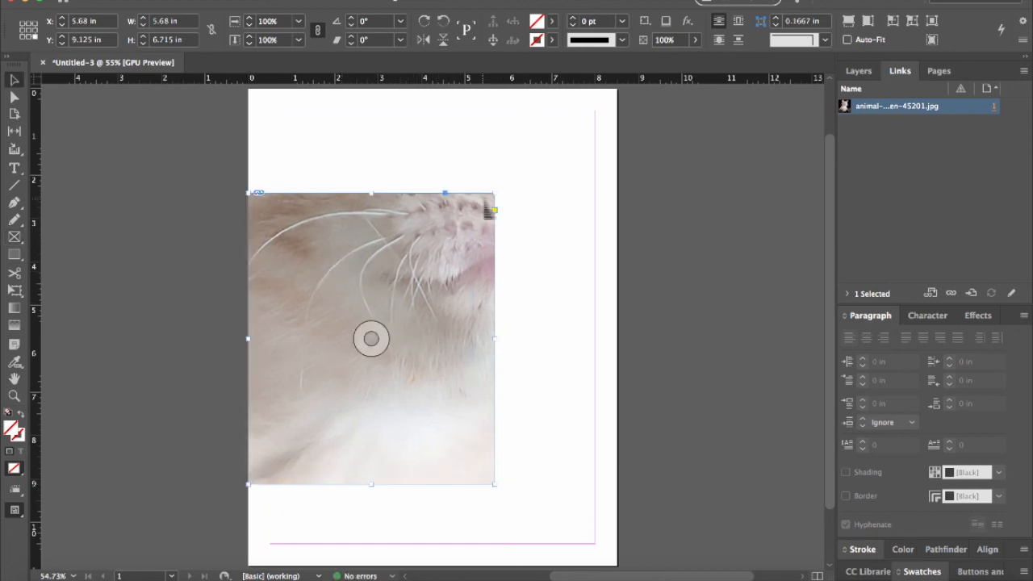
drag(450, 225, 449, 306)
drag(494, 276, 617, 90)
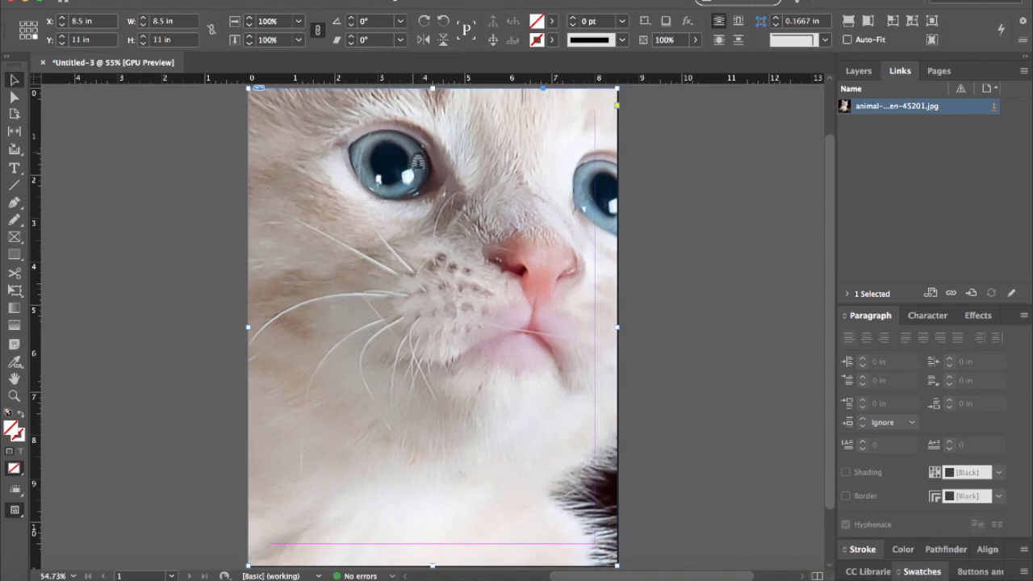
- Inspect the pixels around the kitten's eye and delete the full-page photo frame
scroll(418, 160, up, 3)
scroll(494, 258, up, 6)
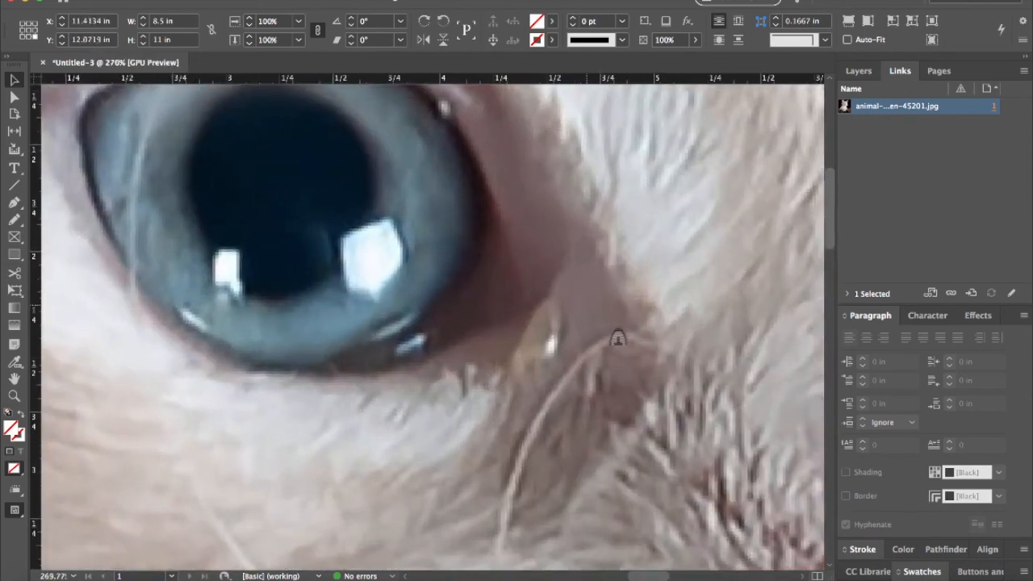
scroll(543, 292, up, 3)
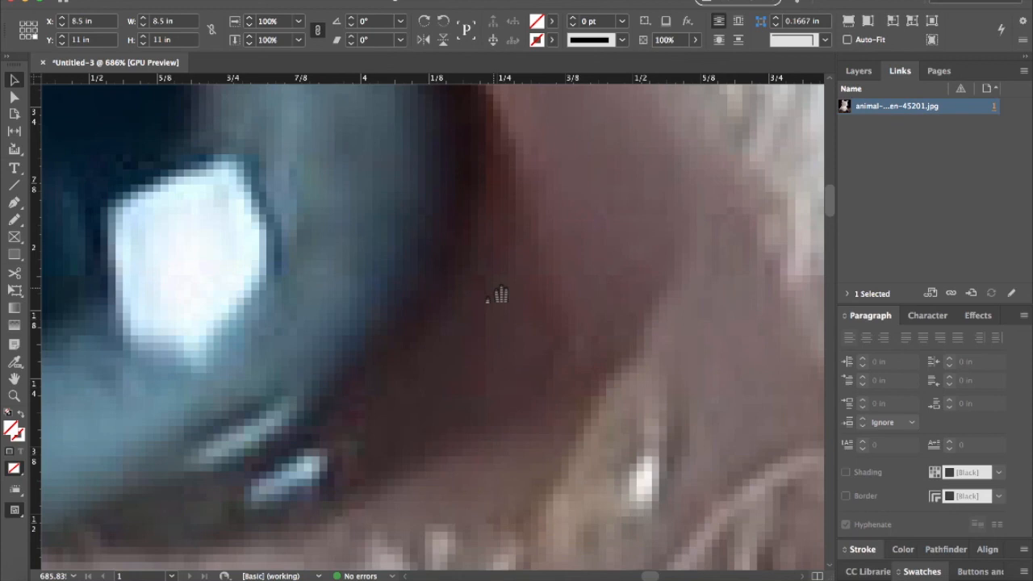
key(super+0)
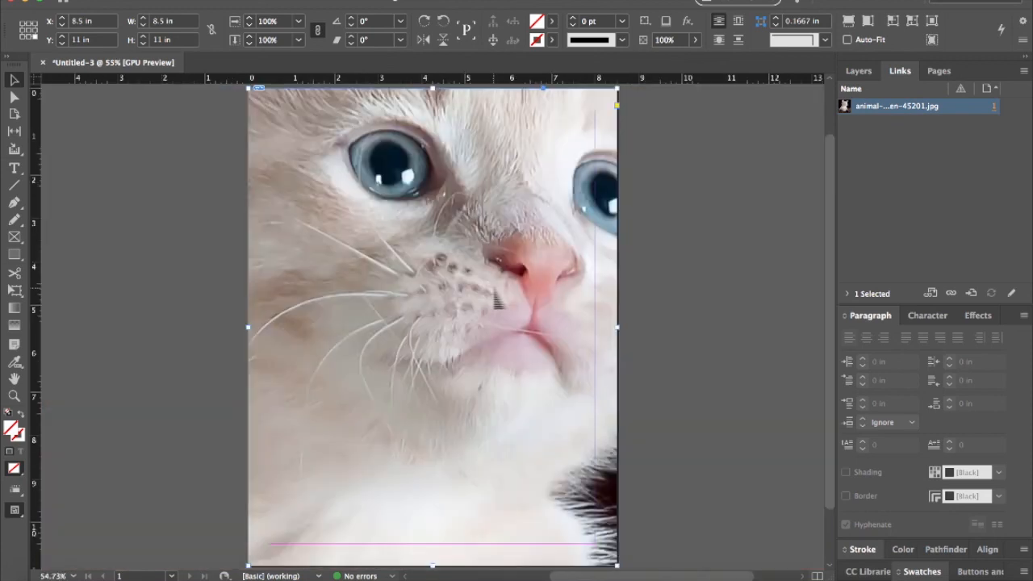
key(Delete)
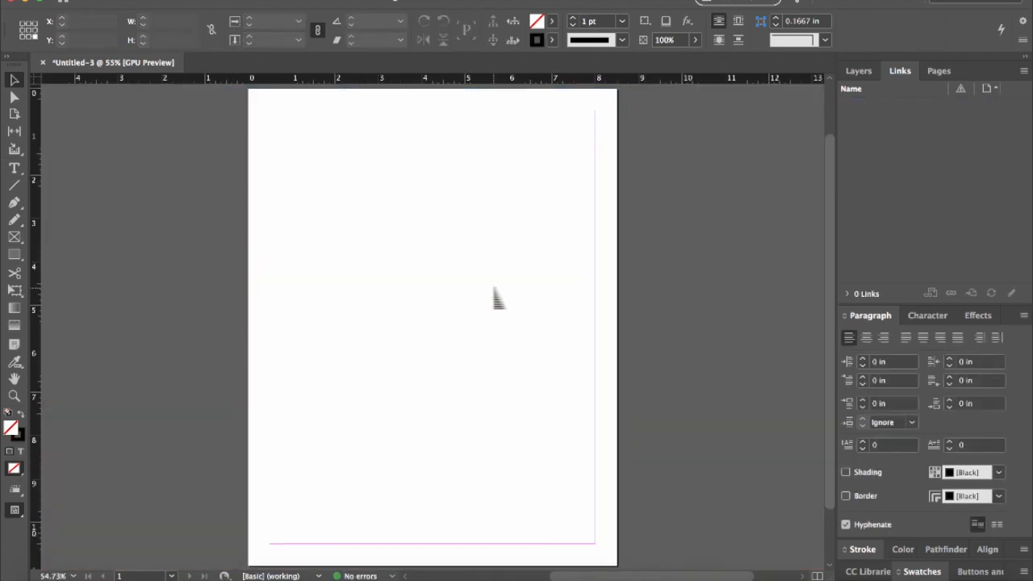